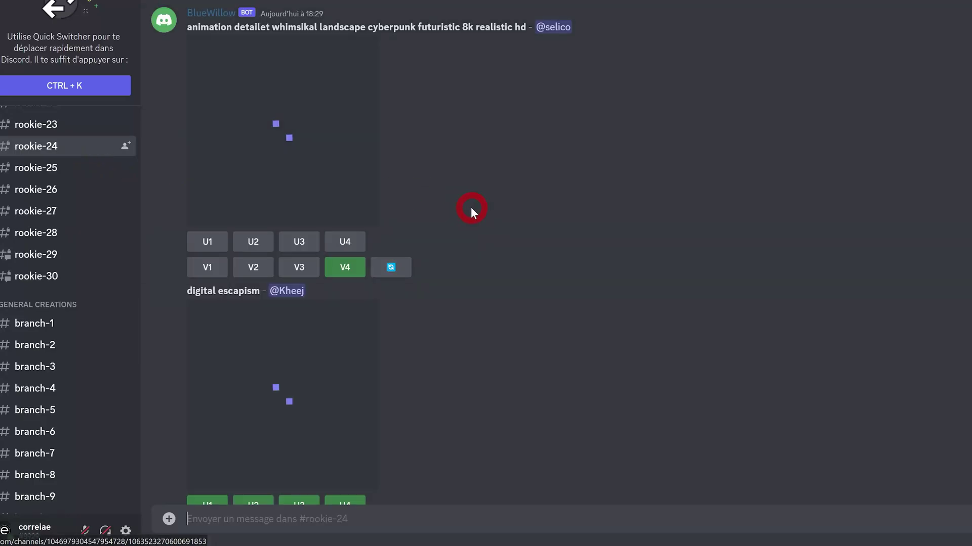
- Scroll down #rookie-24 to review the generated image grids and upscales
scroll(518, 189, down, 5)
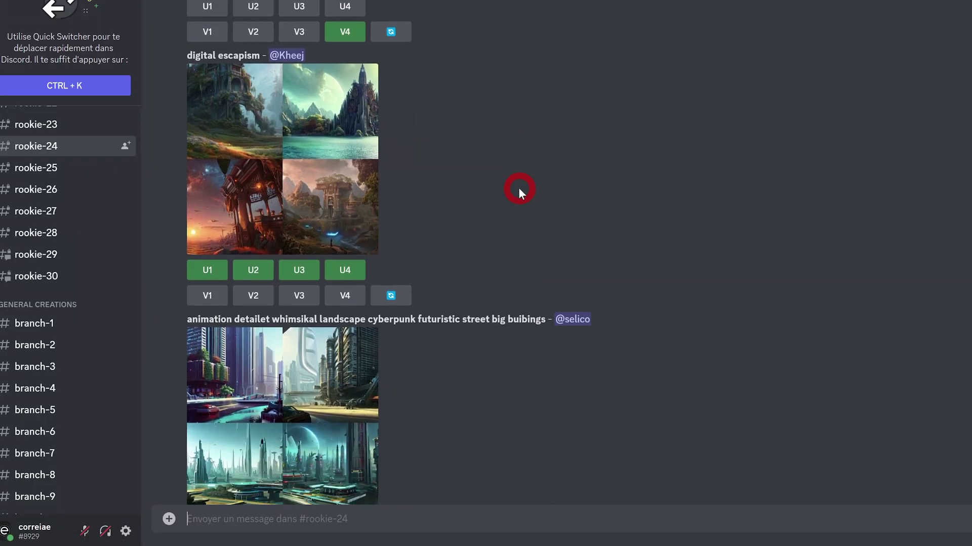
scroll(523, 183, down, 4)
scroll(523, 184, down, 5)
scroll(528, 182, down, 3)
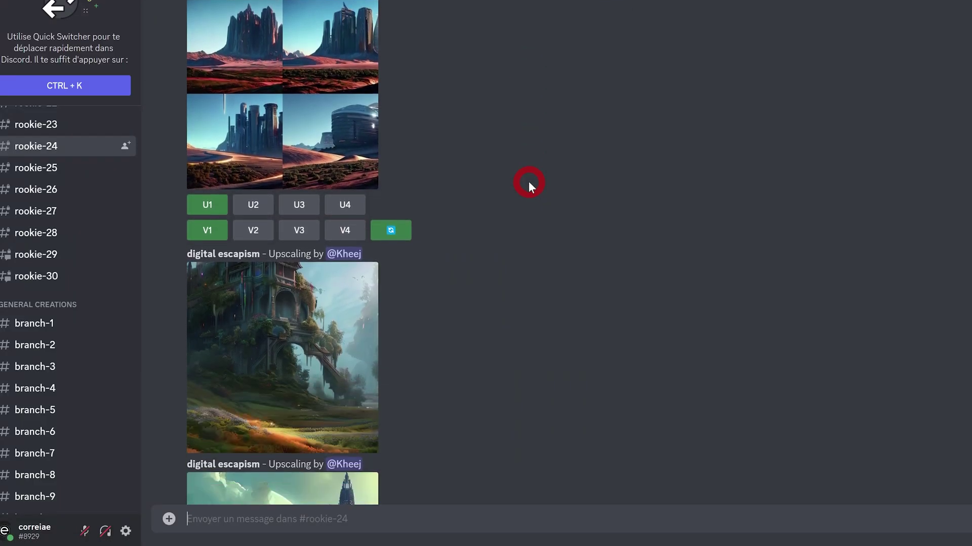
scroll(528, 182, down, 4)
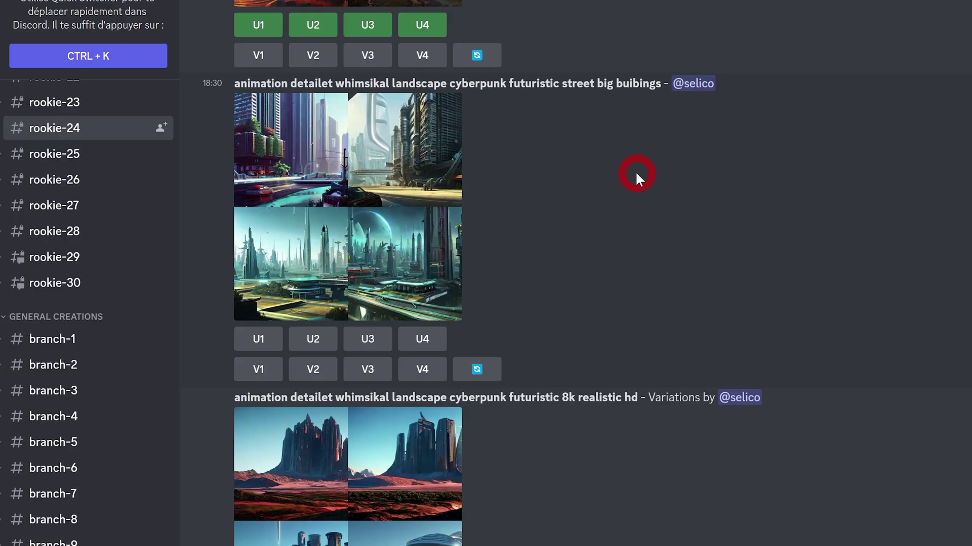
scroll(640, 172, down, 6)
scroll(640, 172, down, 3)
scroll(640, 175, down, 4)
scroll(641, 172, down, 4)
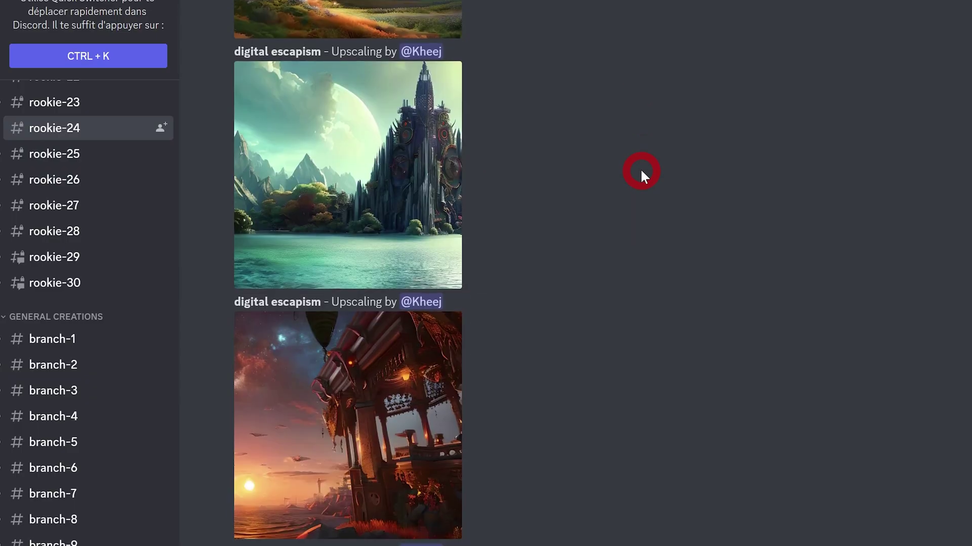
scroll(632, 170, down, 4)
scroll(582, 177, down, 4)
scroll(471, 197, down, 1)
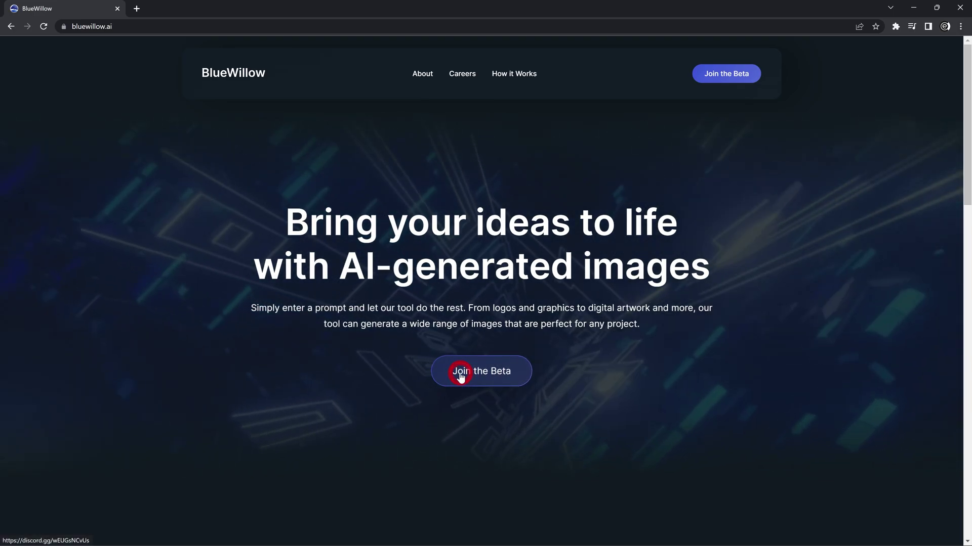
- Accept the BlueWillow server invite through bluewillow.ai's 'Join the Beta' link
click(459, 374)
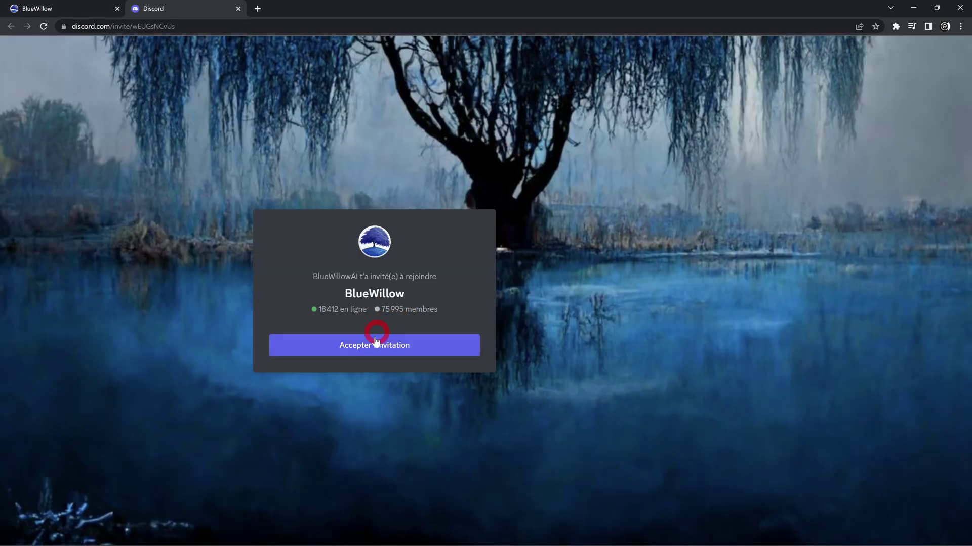
click(379, 348)
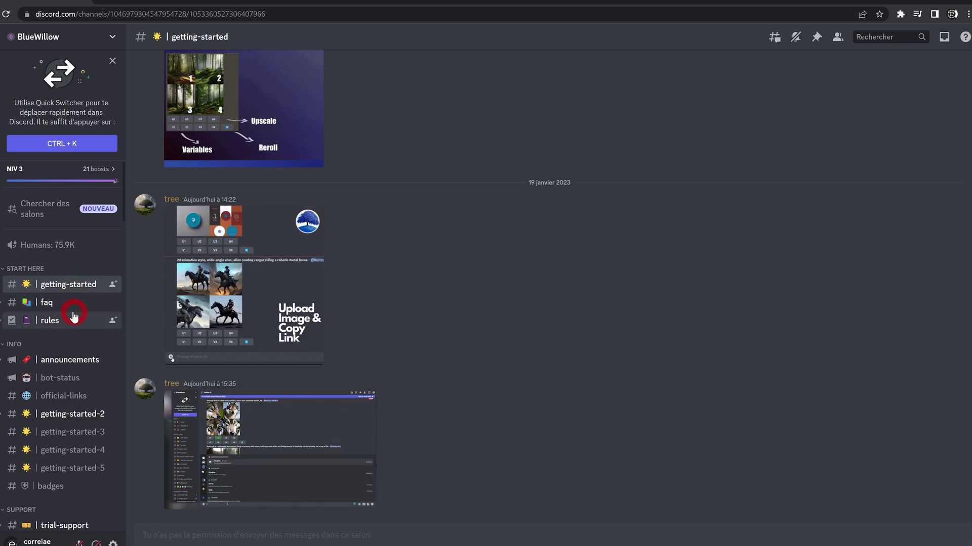
scroll(405, 304, up, 5)
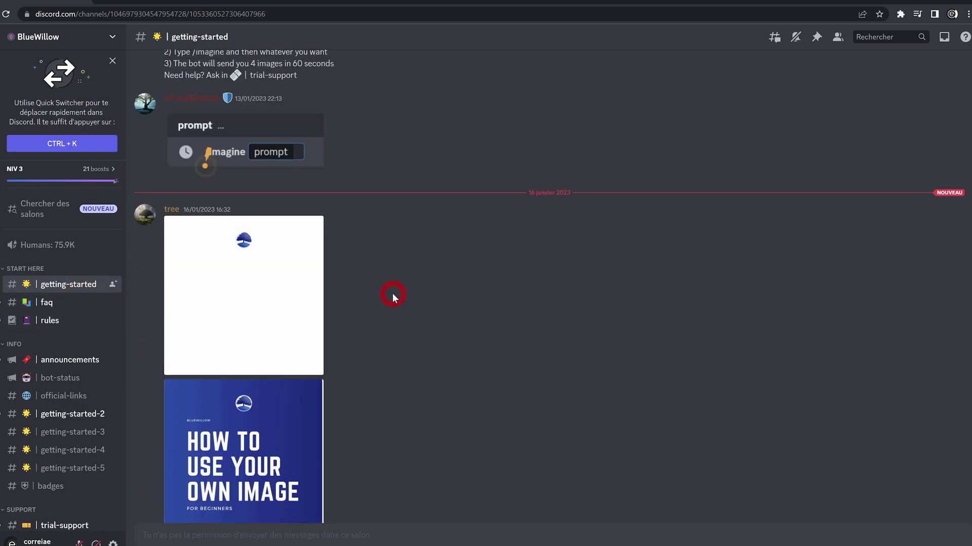
scroll(385, 278, up, 5)
scroll(370, 248, down, 1)
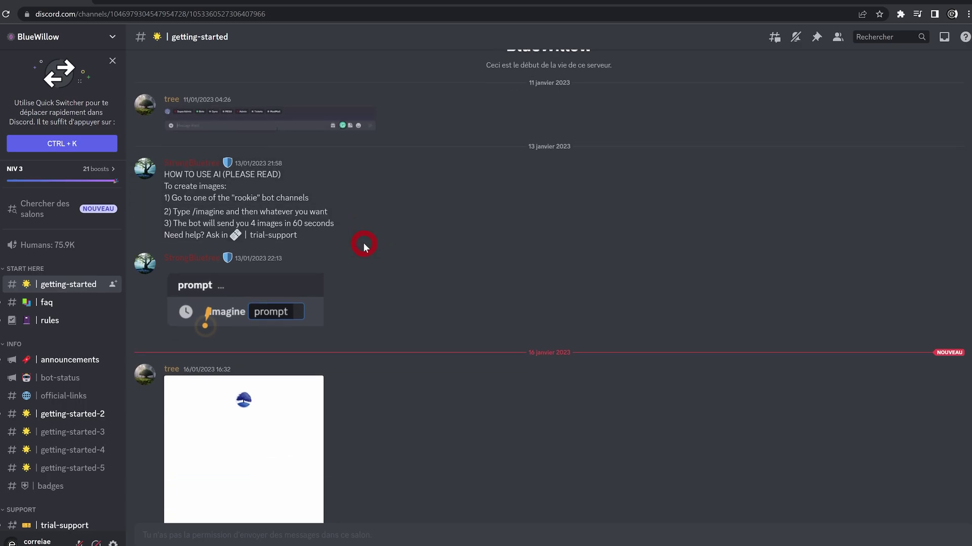
scroll(350, 238, down, 4)
scroll(354, 239, down, 3)
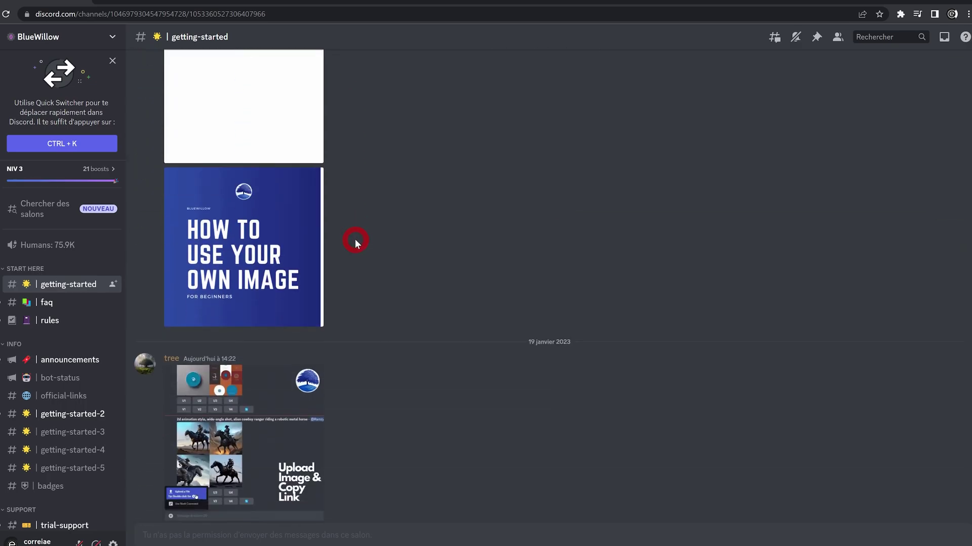
scroll(360, 242, down, 2)
scroll(375, 245, down, 1)
scroll(382, 250, down, 1)
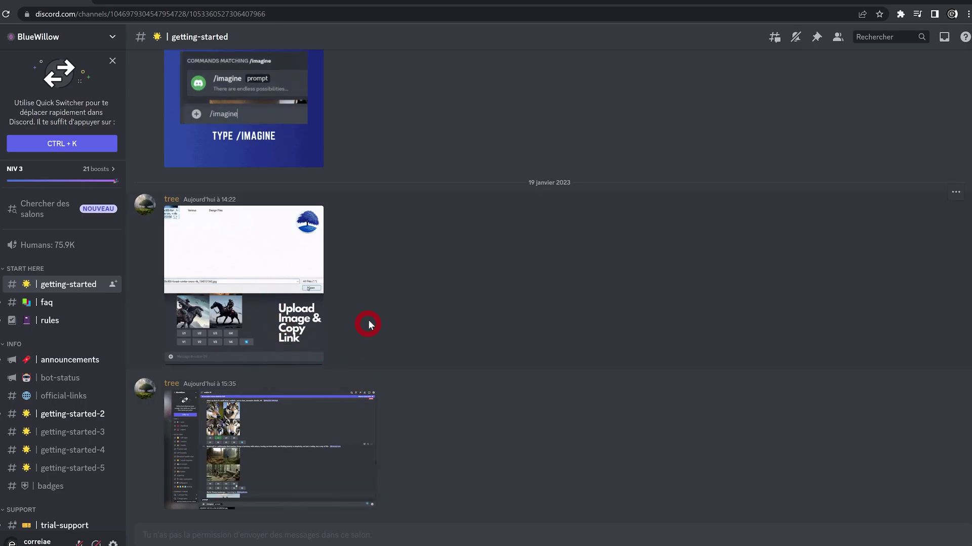
scroll(76, 384, down, 2)
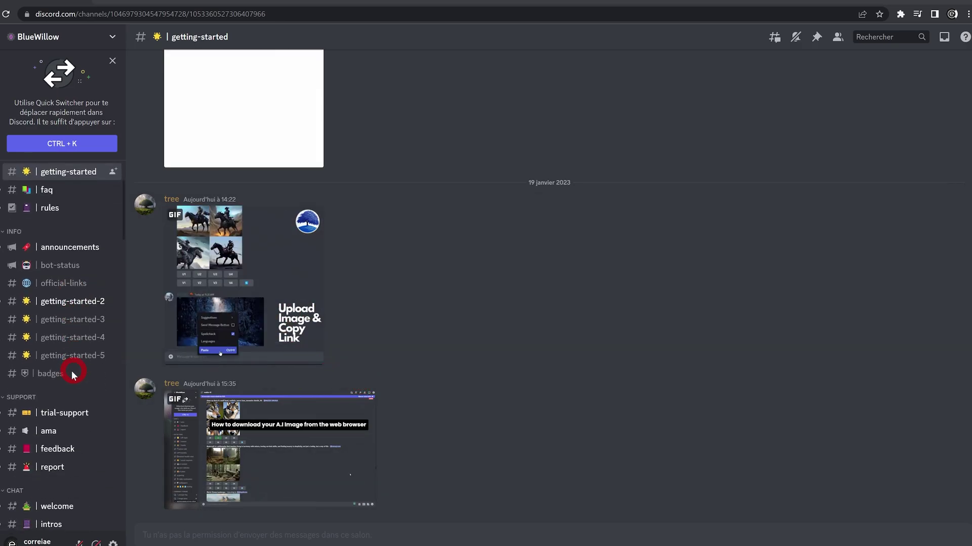
scroll(75, 380, down, 3)
scroll(79, 365, down, 8)
scroll(78, 349, down, 7)
scroll(61, 303, down, 2)
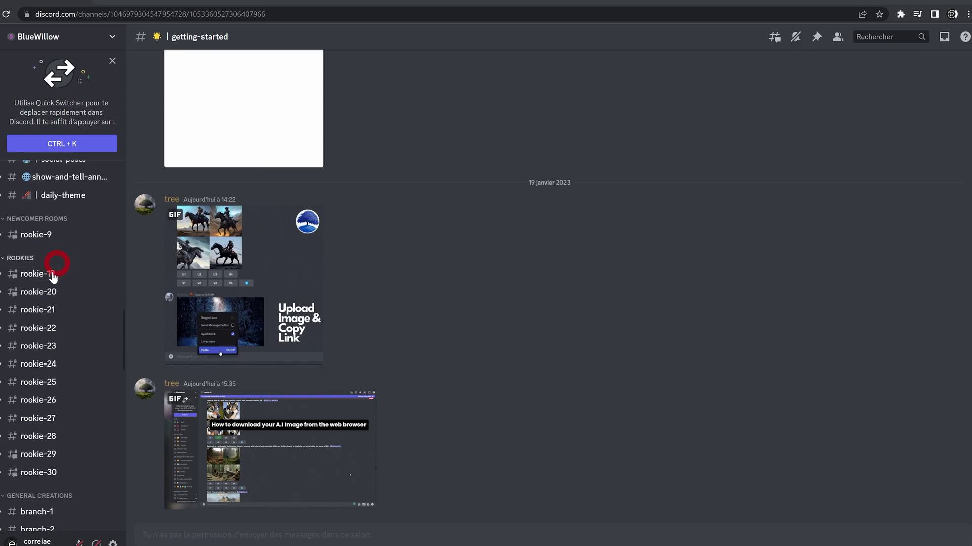
scroll(66, 354, down, 3)
scroll(71, 349, down, 2)
- Switch to #rookie-30 and scroll down to its latest posts
click(71, 342)
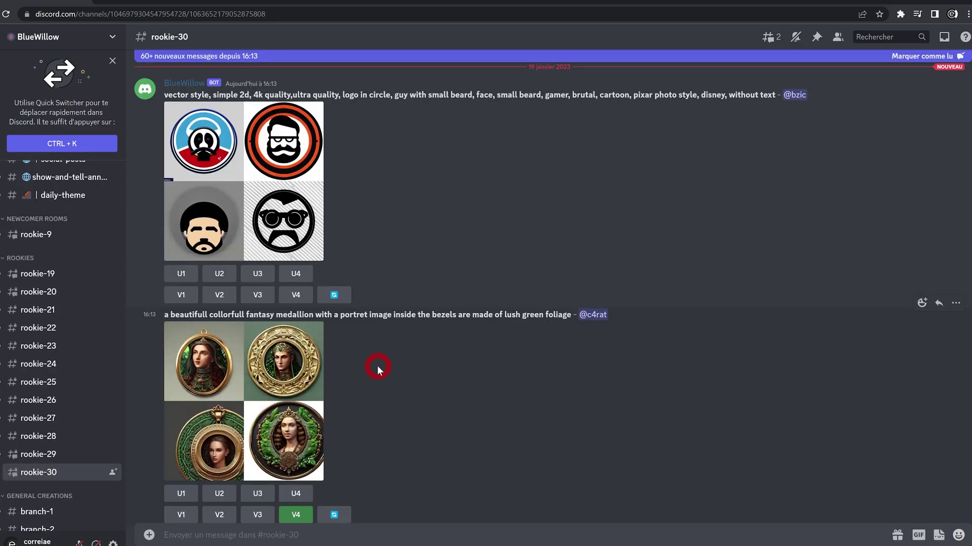
scroll(390, 225, down, 2)
scroll(402, 256, down, 3)
scroll(403, 256, down, 2)
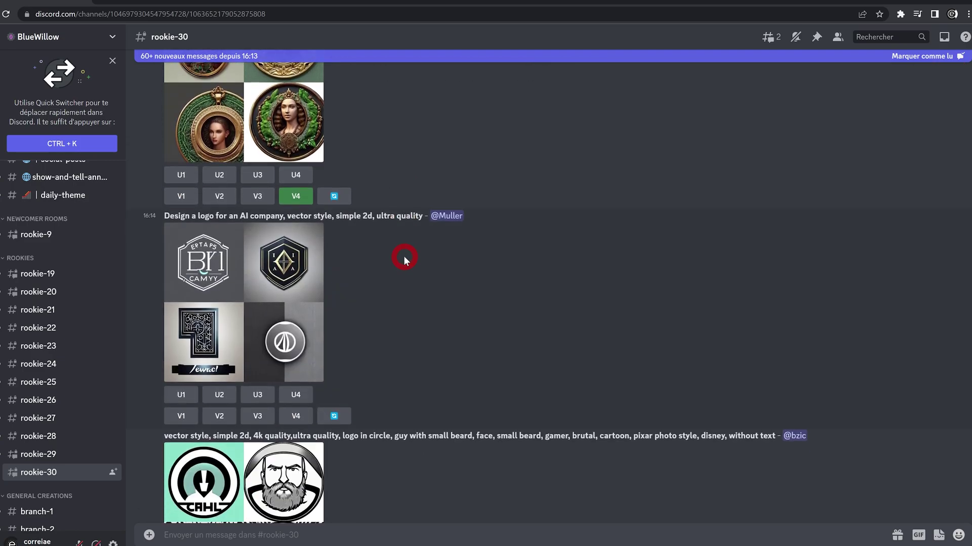
scroll(402, 256, down, 3)
scroll(403, 257, down, 2)
scroll(405, 256, down, 4)
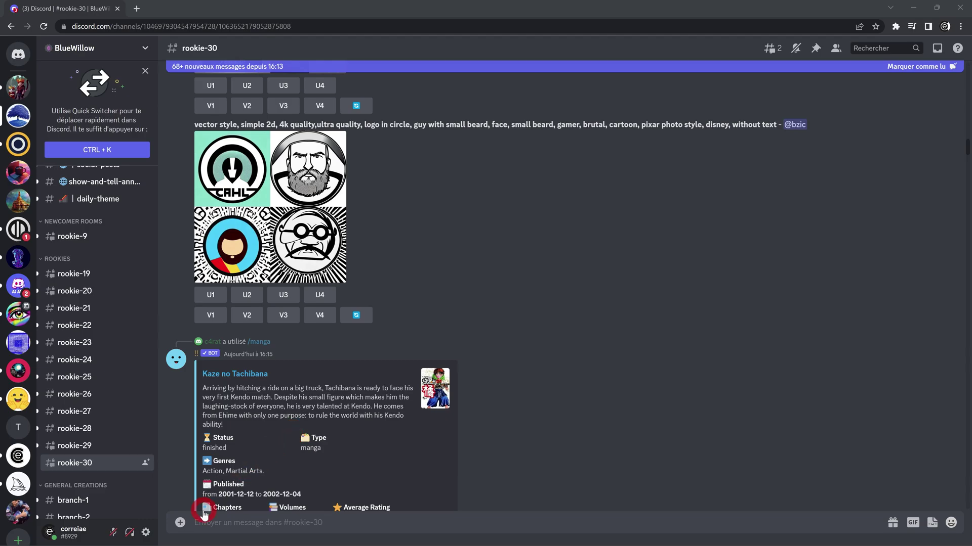
- Send /imagine with the pasted pirate-ship-in-the-ocean prompt, cinematic lighting and high detail
click(180, 523)
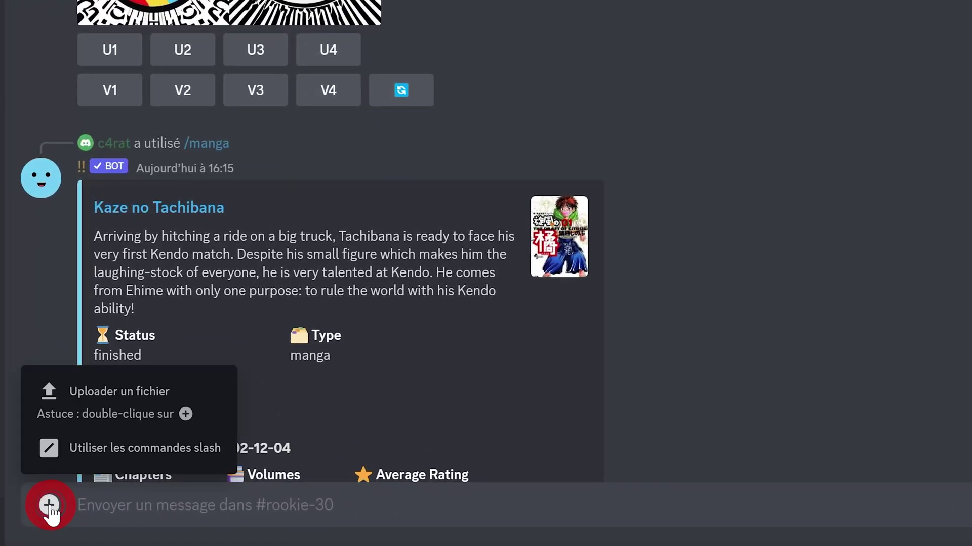
click(53, 452)
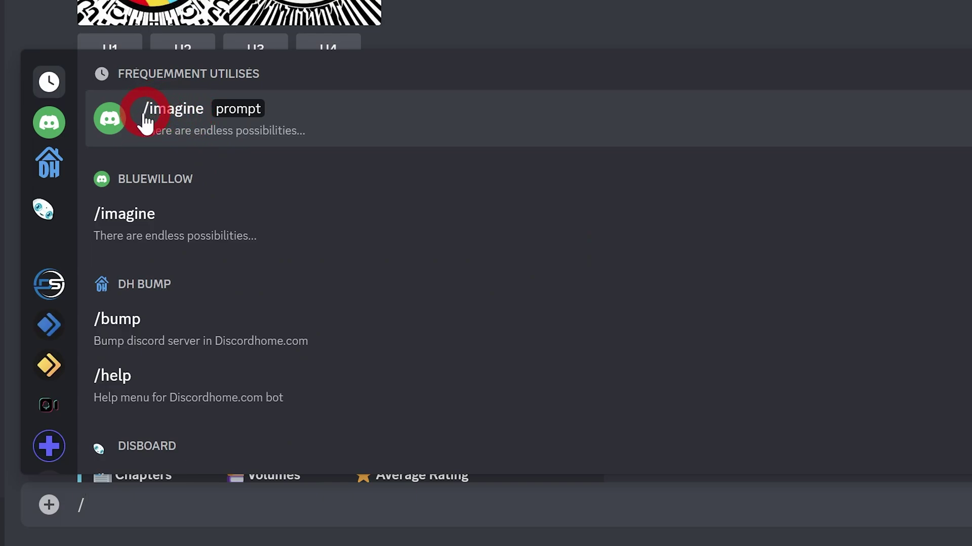
click(188, 119)
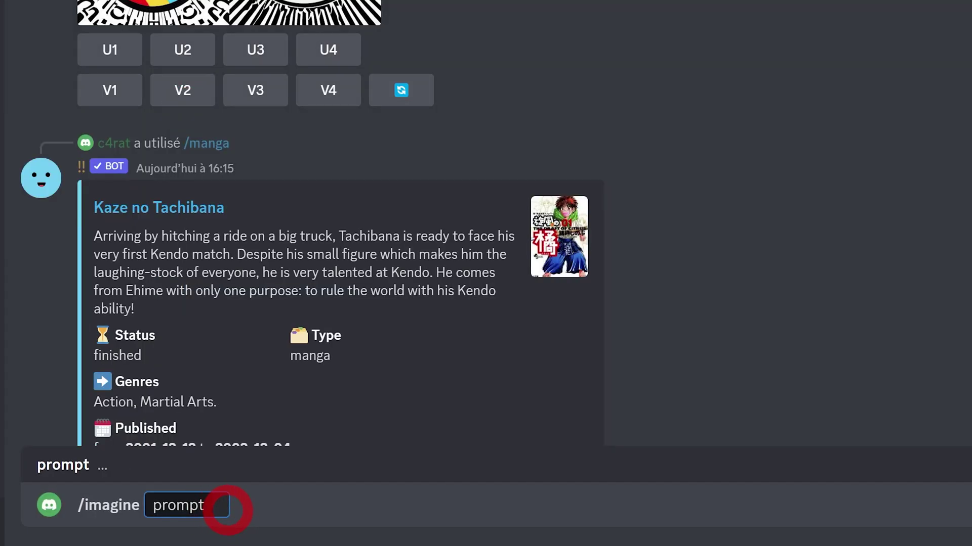
key(ctrl+v)
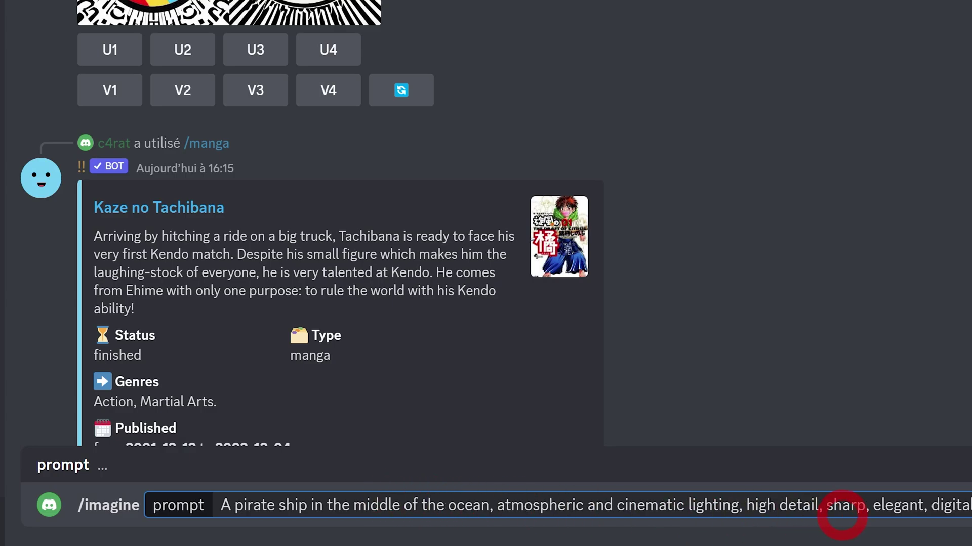
key(Return)
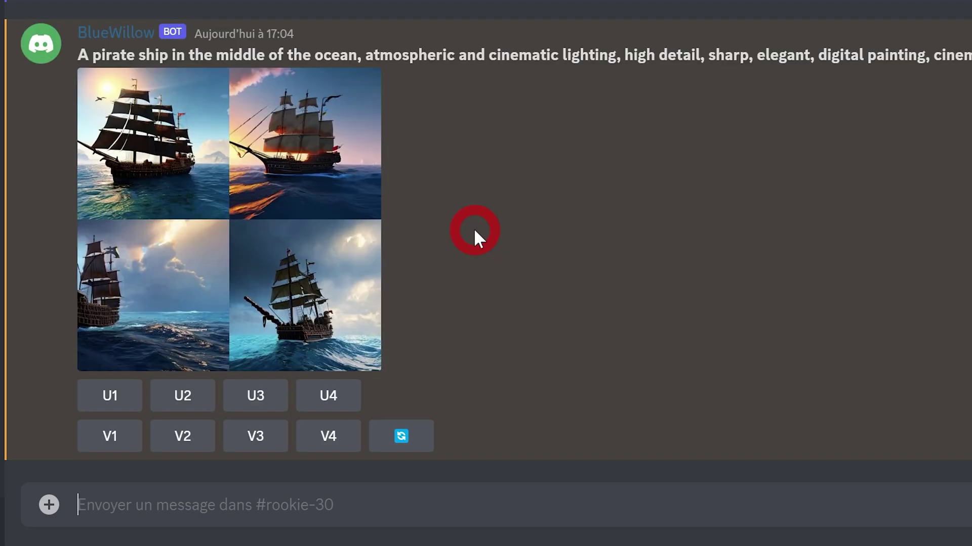
- Enlarge the four-image pirate ship grid in the image viewer
click(148, 238)
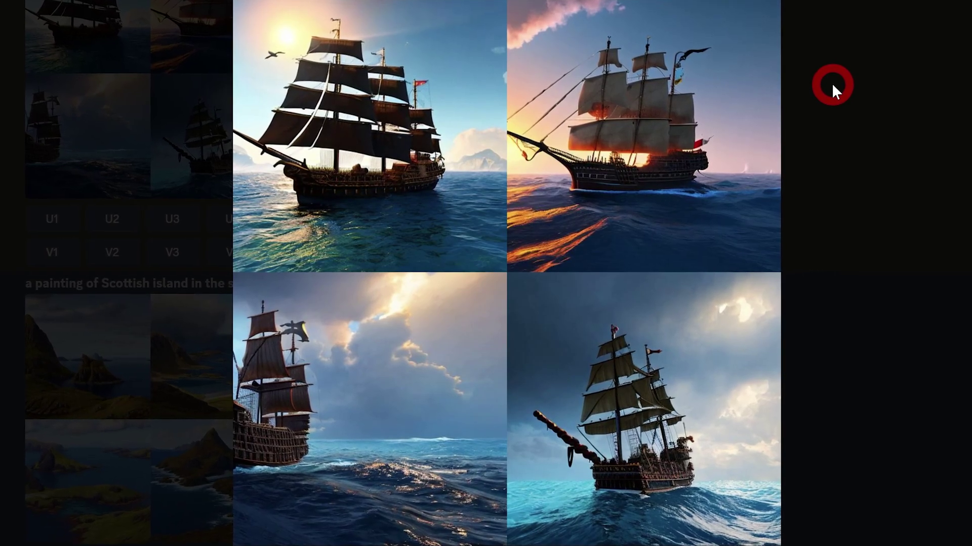
mouse_move(230, 220)
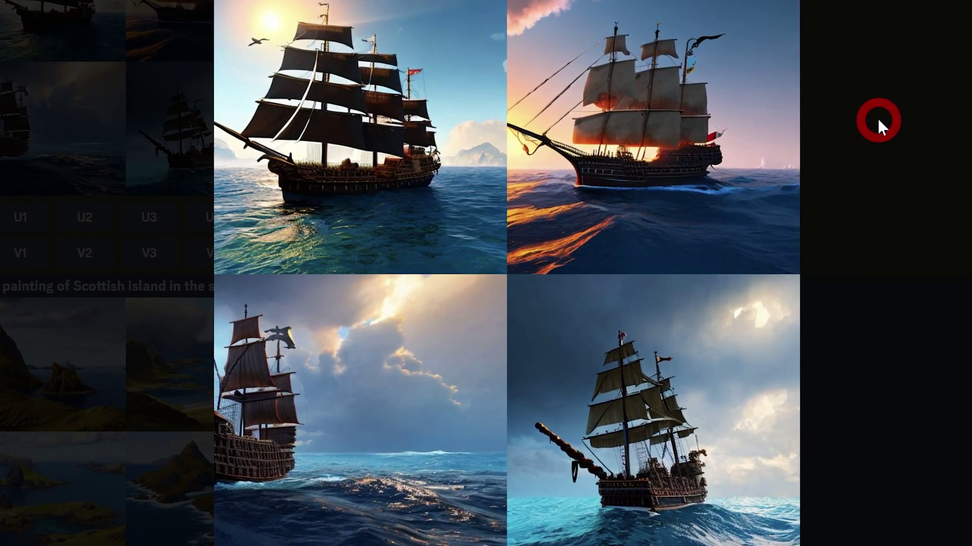
mouse_move(658, 137)
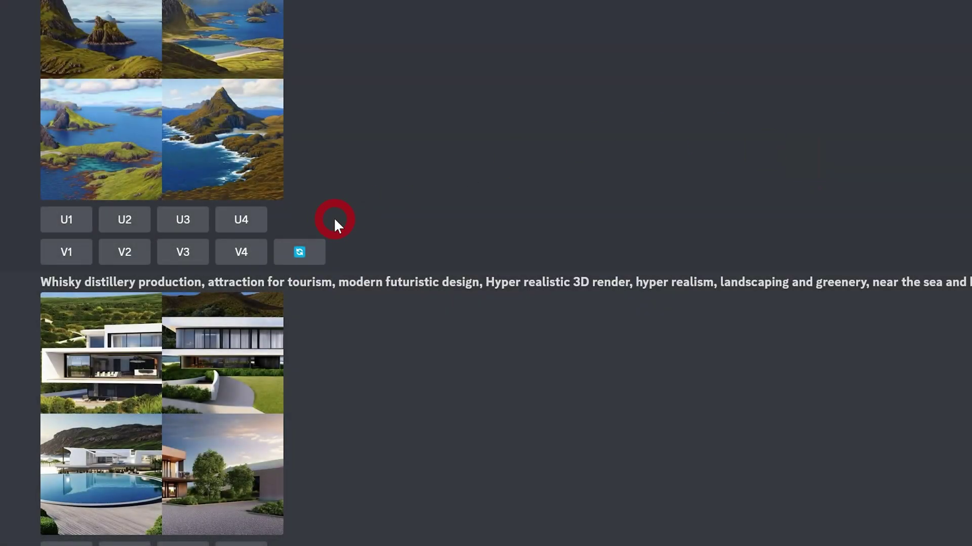
- Inspect the enlarged pirate-ship grid twice, closing the viewer each time
scroll(324, 263, up, 5)
scroll(299, 274, up, 4)
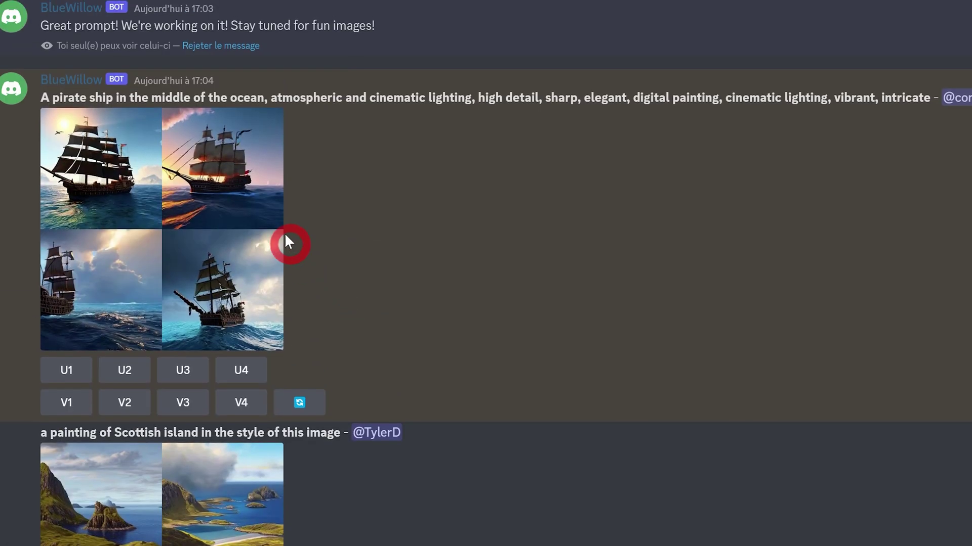
click(253, 207)
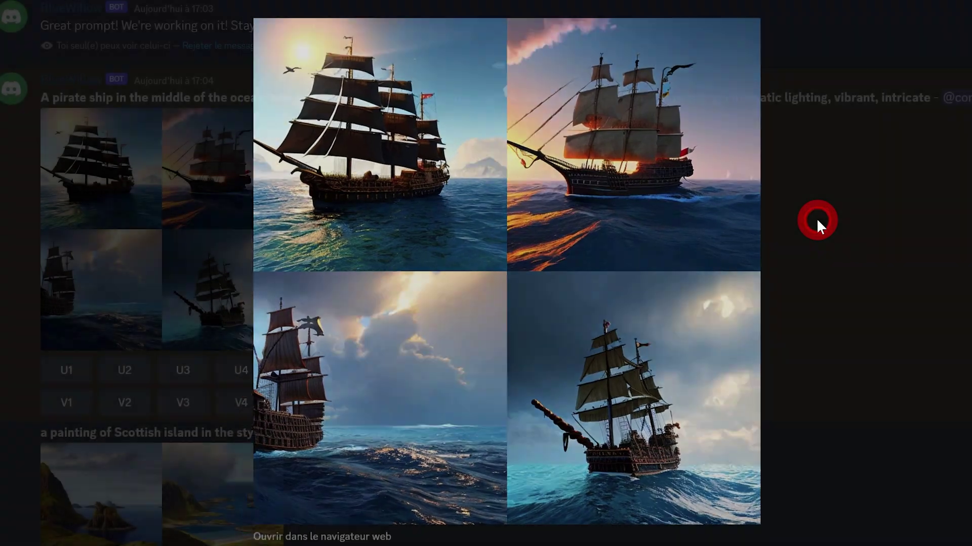
click(815, 217)
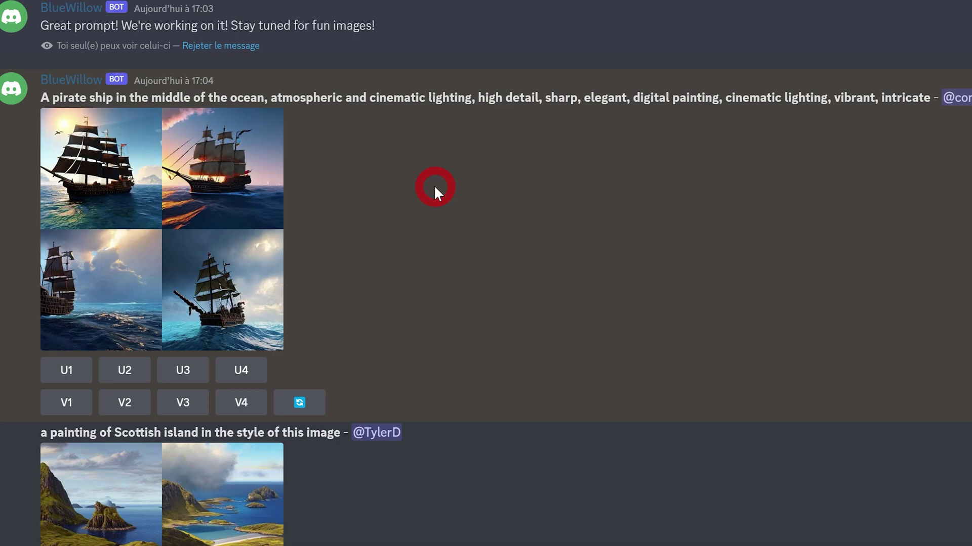
click(267, 161)
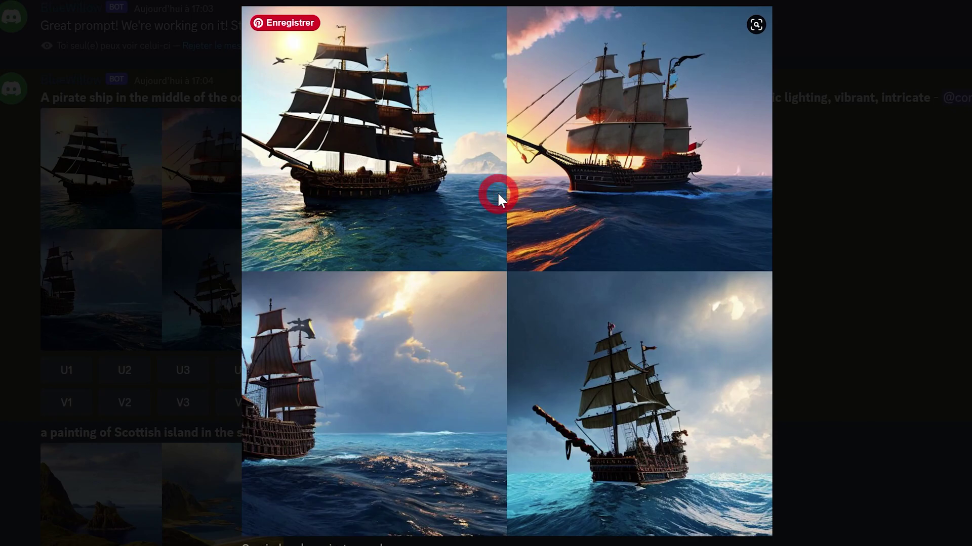
click(861, 249)
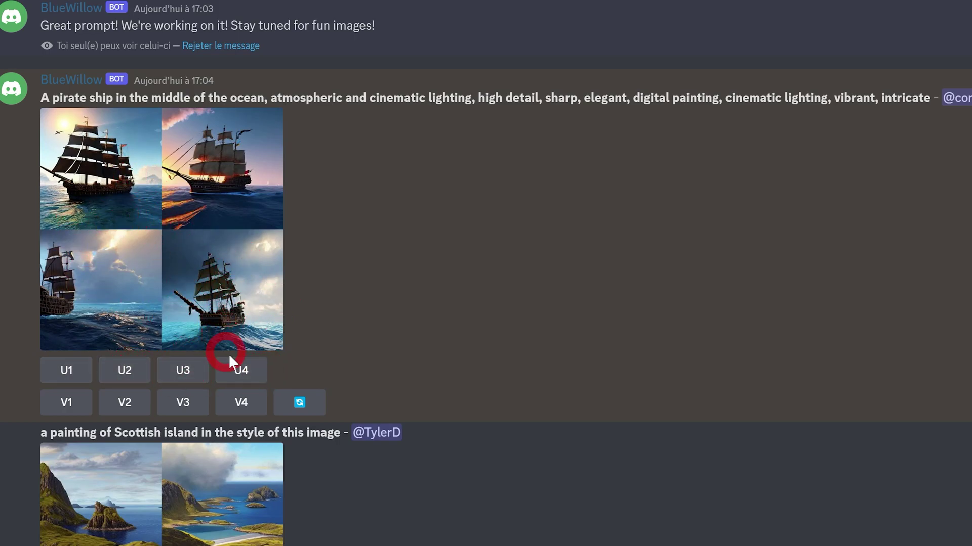
- Upscale pirate ship image 4 with U4 and request variations of image 3 with V3
click(238, 374)
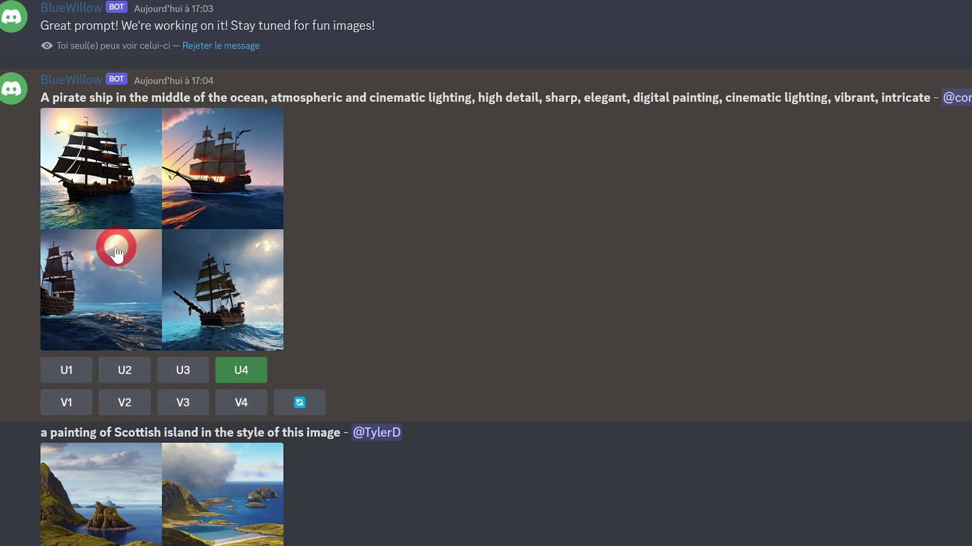
click(184, 400)
click(188, 405)
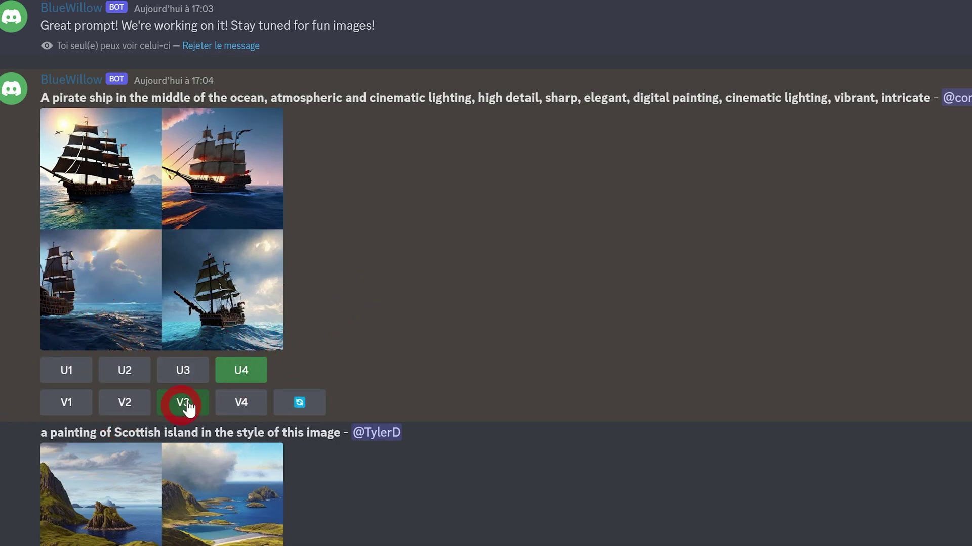
click(172, 402)
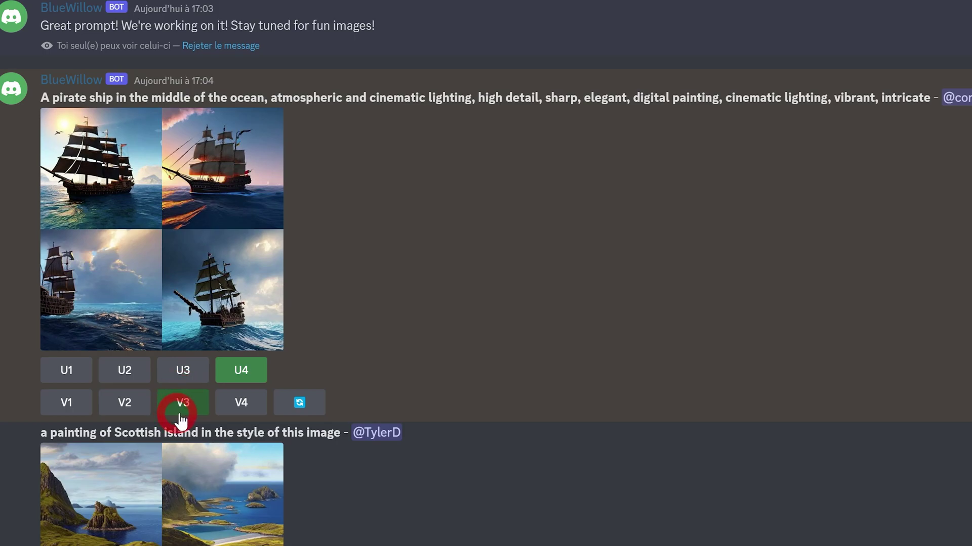
click(247, 373)
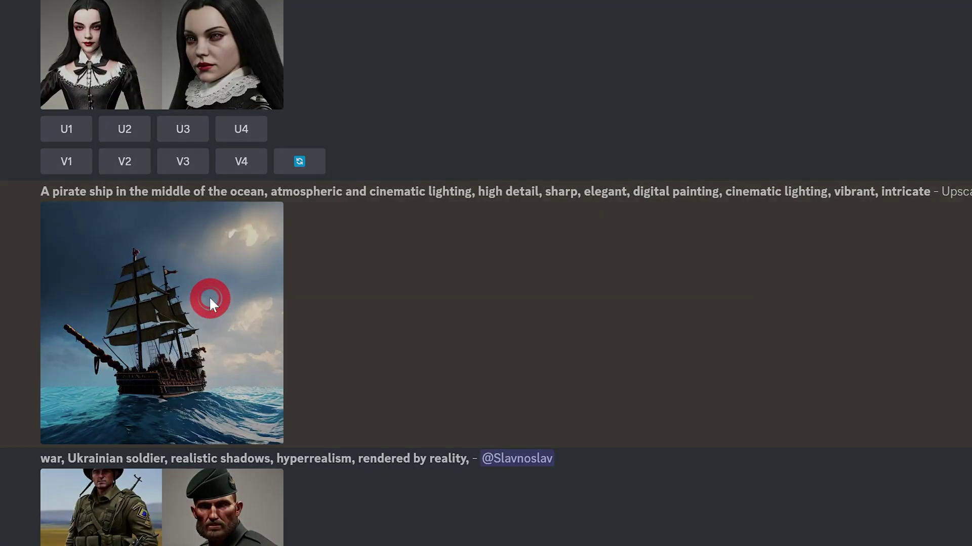
- Open the upscaled stormy-sea ship full size in the browser and bring up its save menu
click(210, 299)
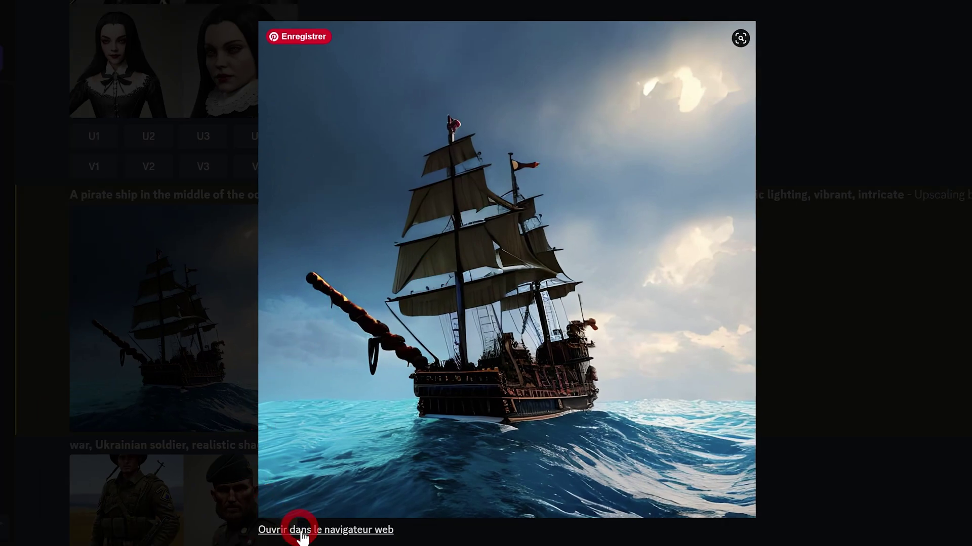
click(299, 532)
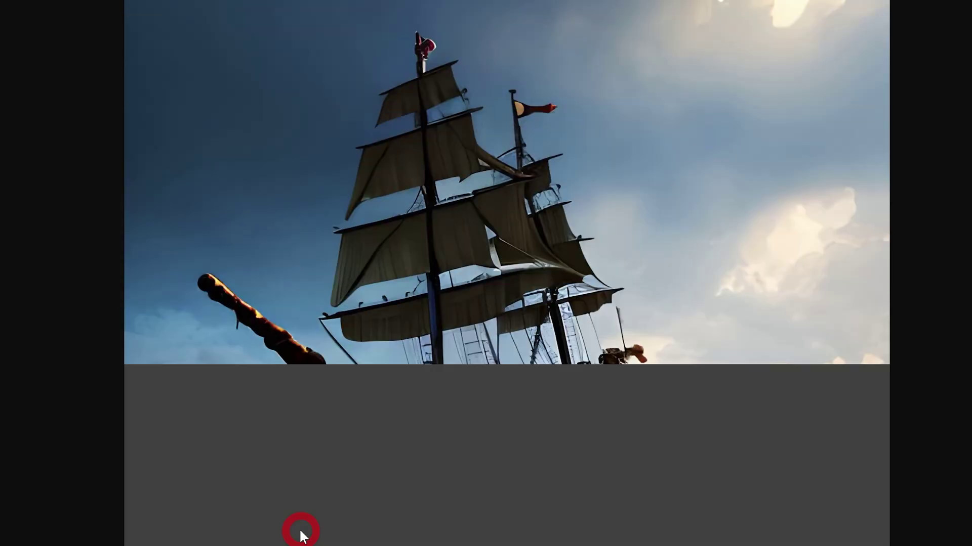
click(551, 192)
click(536, 203)
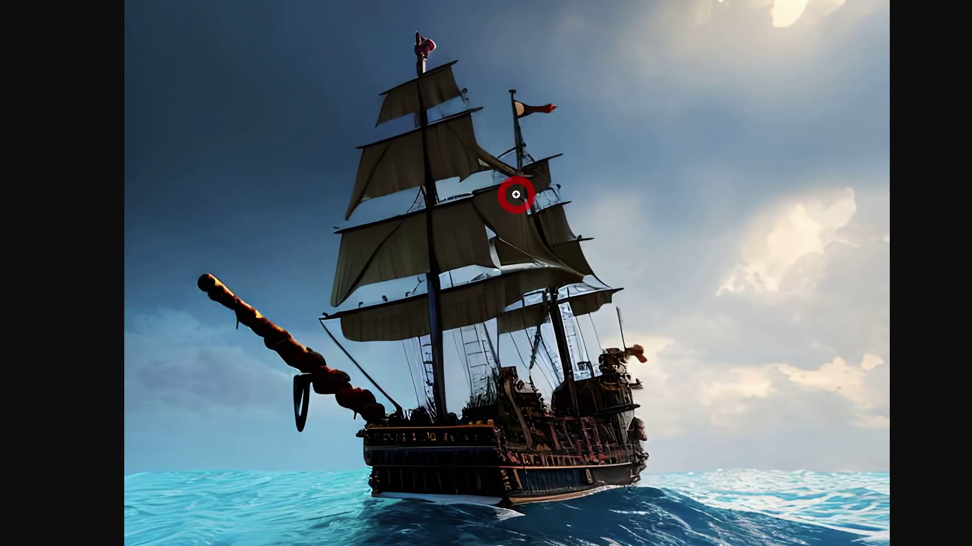
right_click(516, 194)
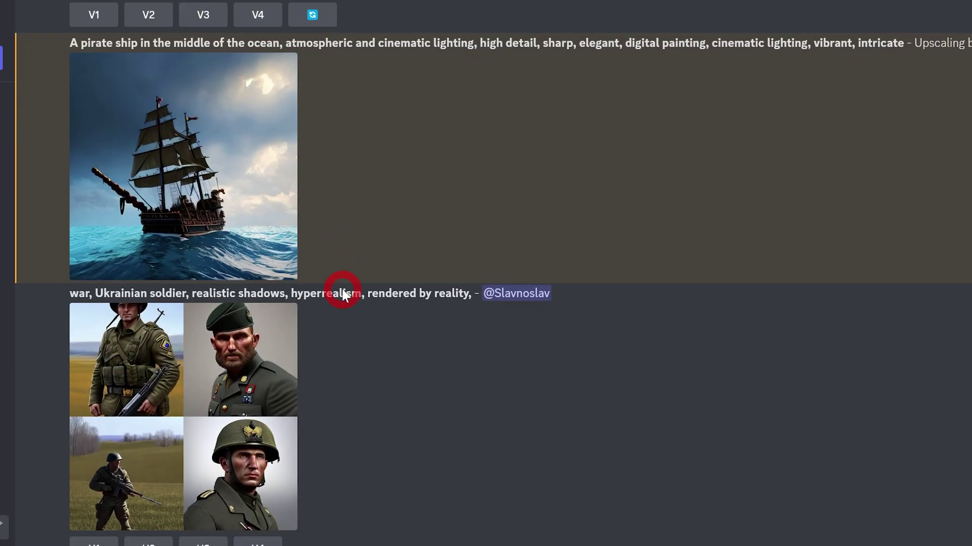
- Preview the third-ship variations grid, then scroll back to the original pirate grid
scroll(343, 286, down, 4)
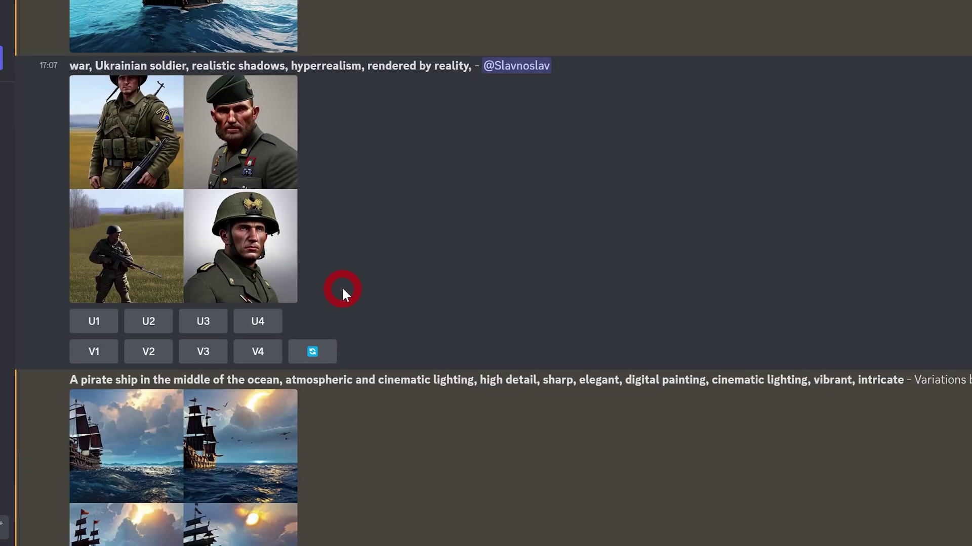
scroll(349, 284, down, 3)
click(283, 291)
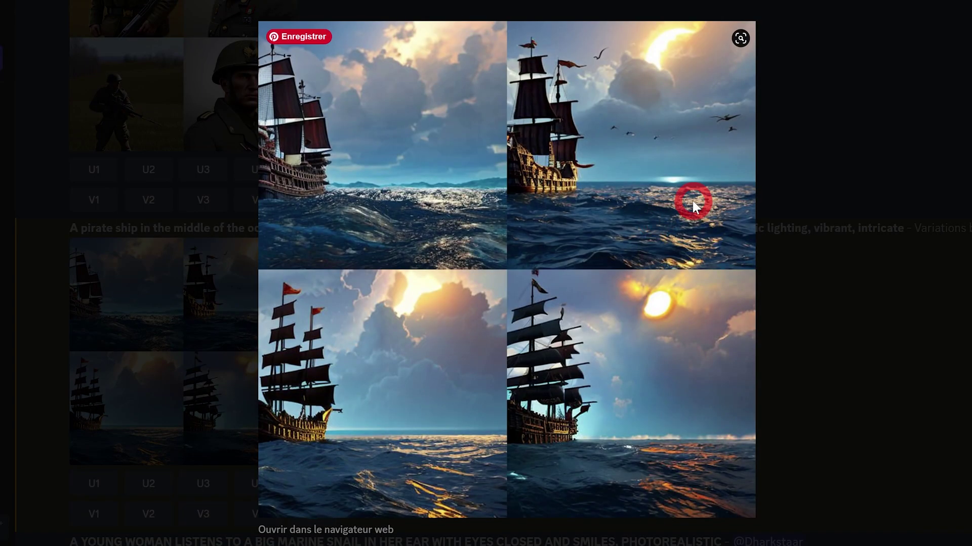
key(Escape)
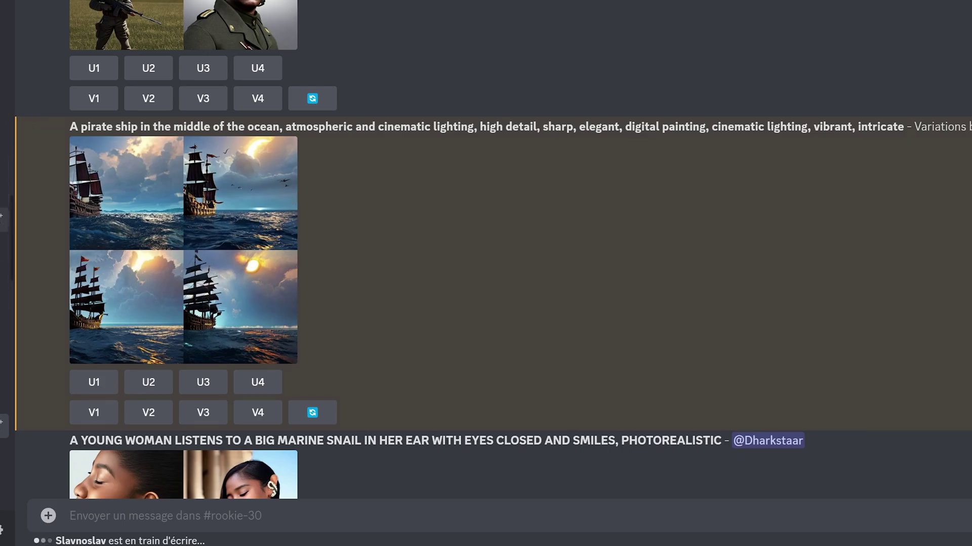
scroll(263, 182, down, 5)
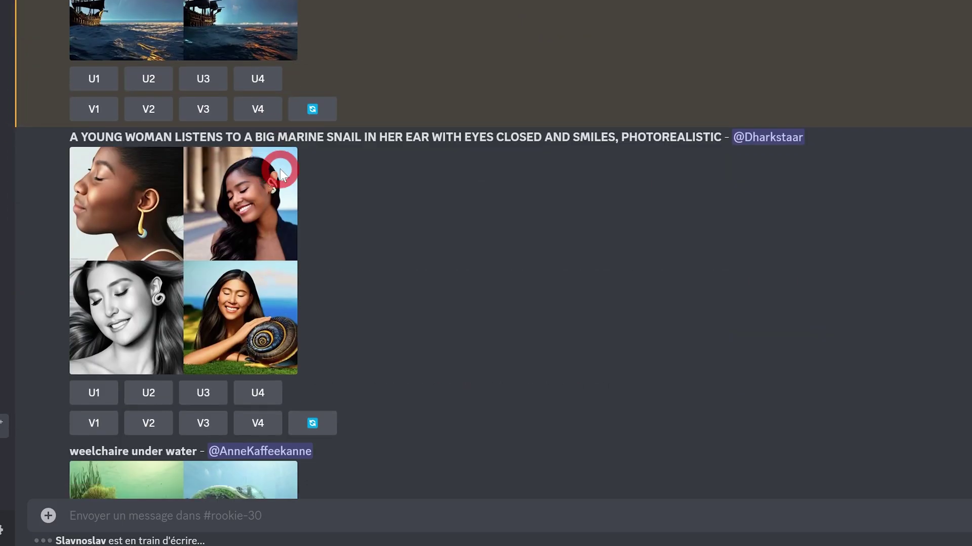
scroll(283, 167, down, 5)
scroll(290, 162, down, 4)
scroll(289, 162, up, 1)
scroll(290, 162, up, 4)
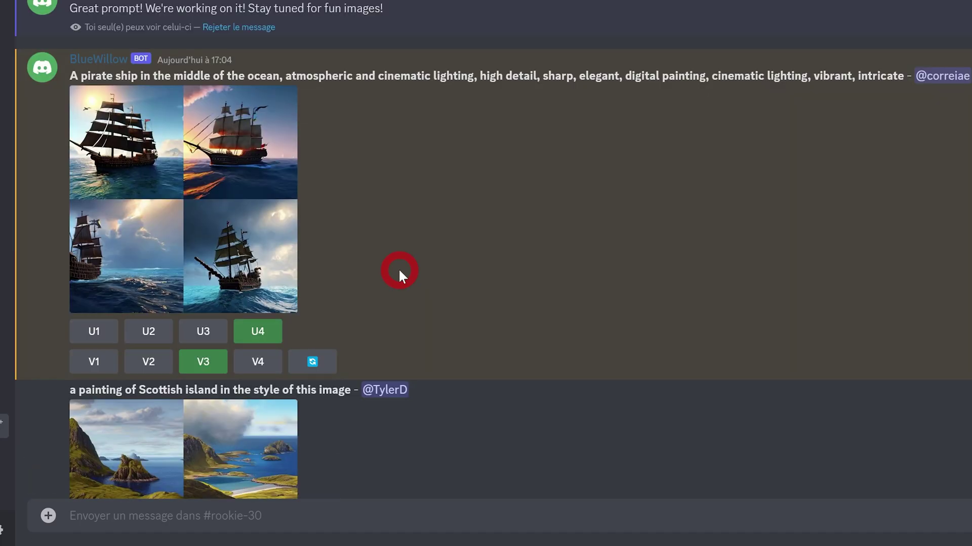
- Resend the pirate ship /imagine prompt with --ar 3:2 and preview the wider grid
click(49, 517)
click(51, 473)
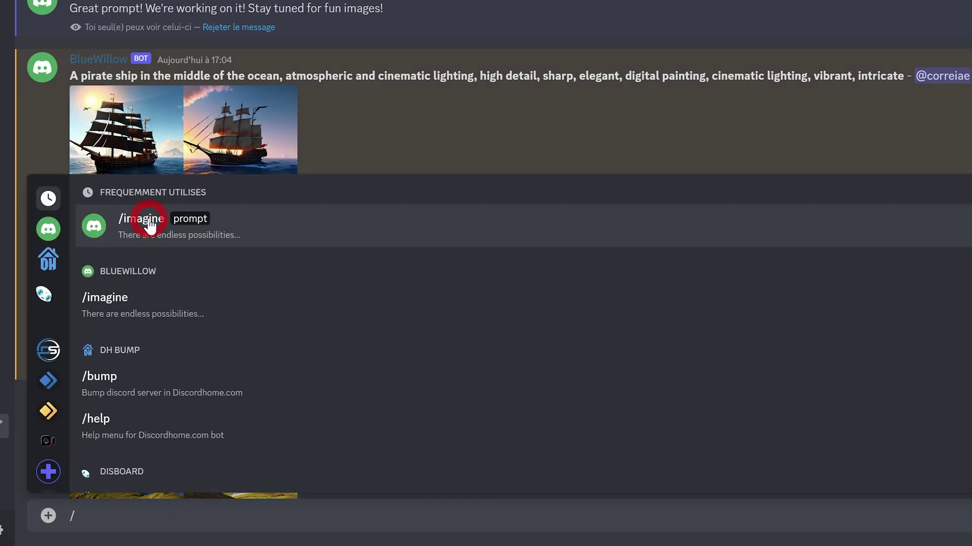
click(172, 226)
key(ctrl+v)
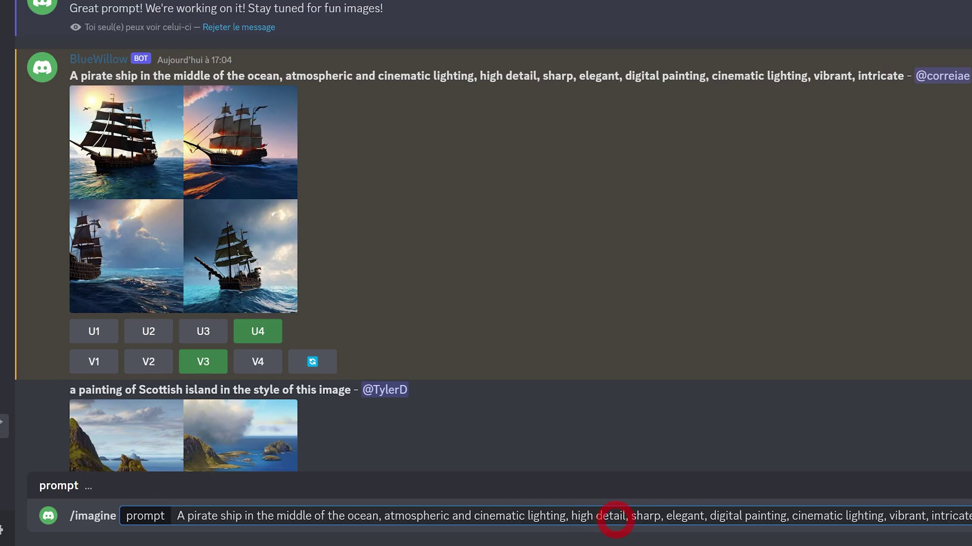
text(--)
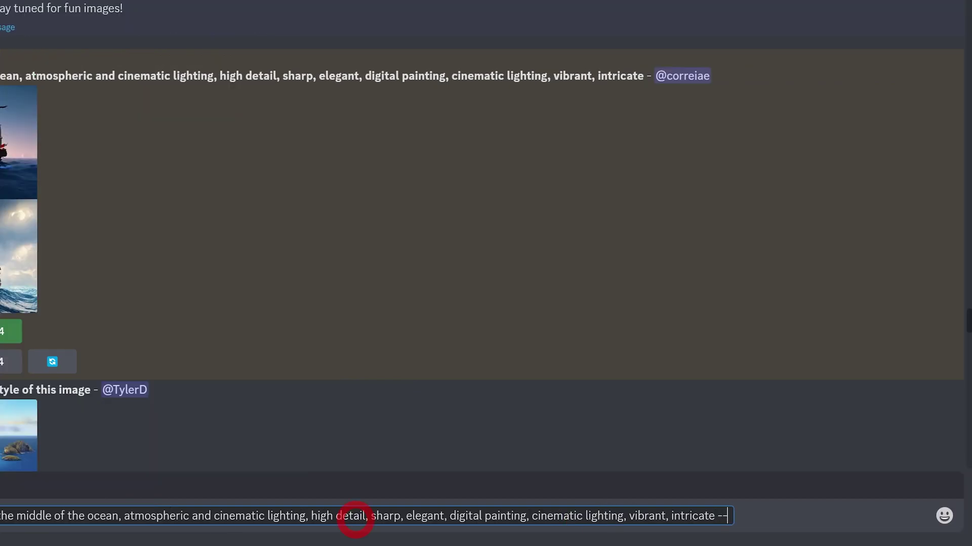
text(ar 3:)
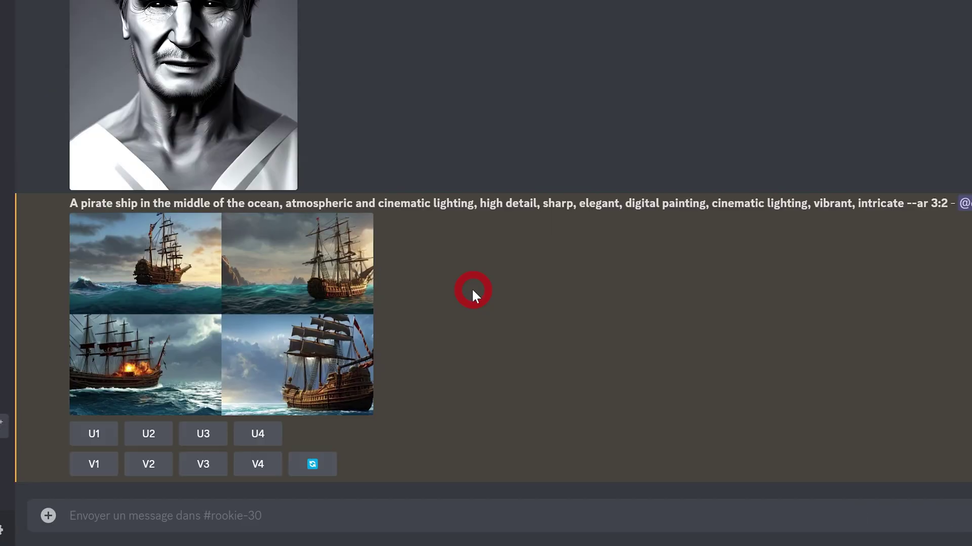
click(152, 270)
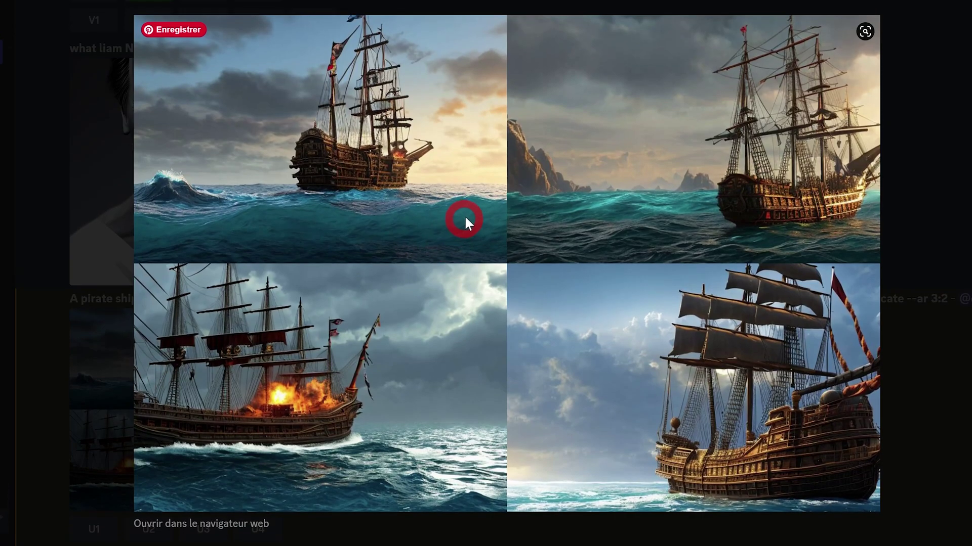
key(Escape)
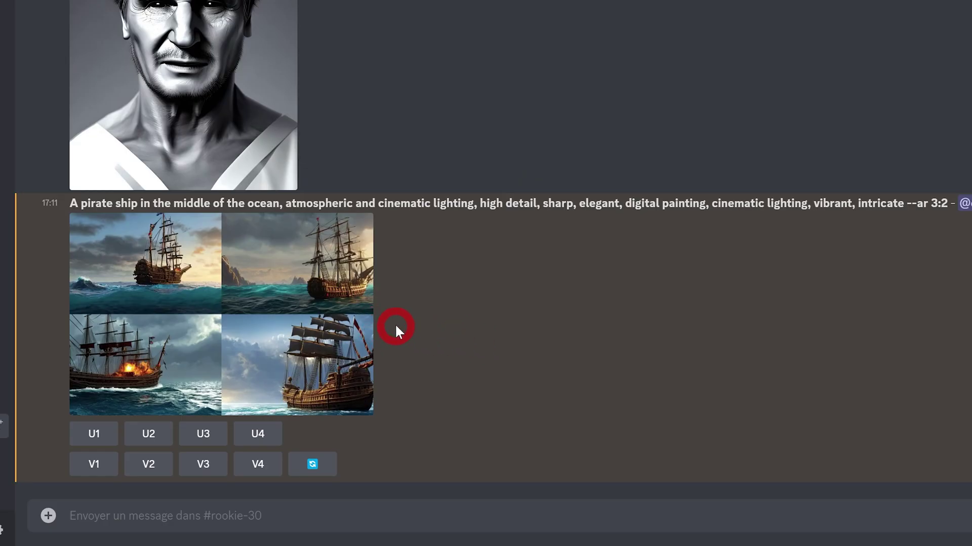
- Submit the pasted pirate-ship prompt plus 'intricate --no fire,clouds,blue --ar 3:2', with stray commas removed
text(/)
click(119, 221)
key(ctrl+v)
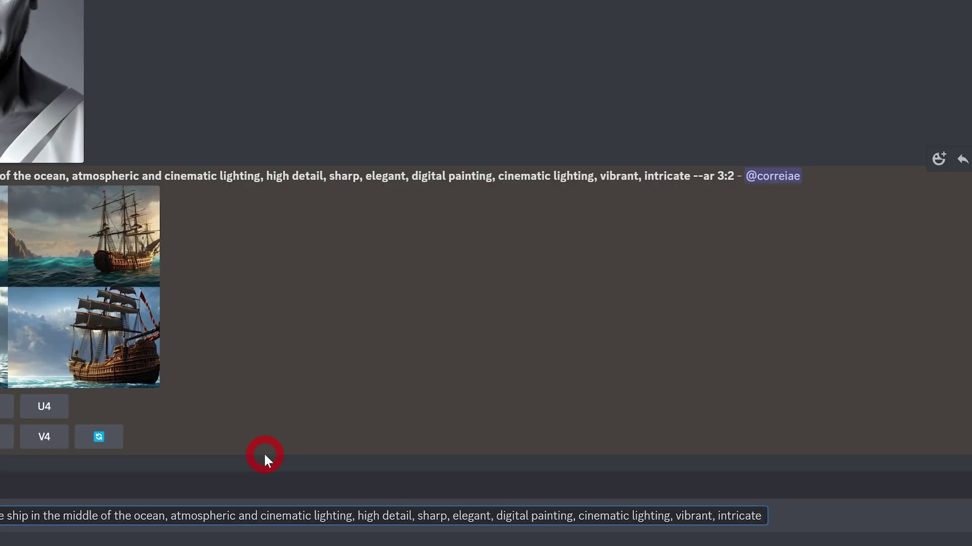
text(, intricate --)
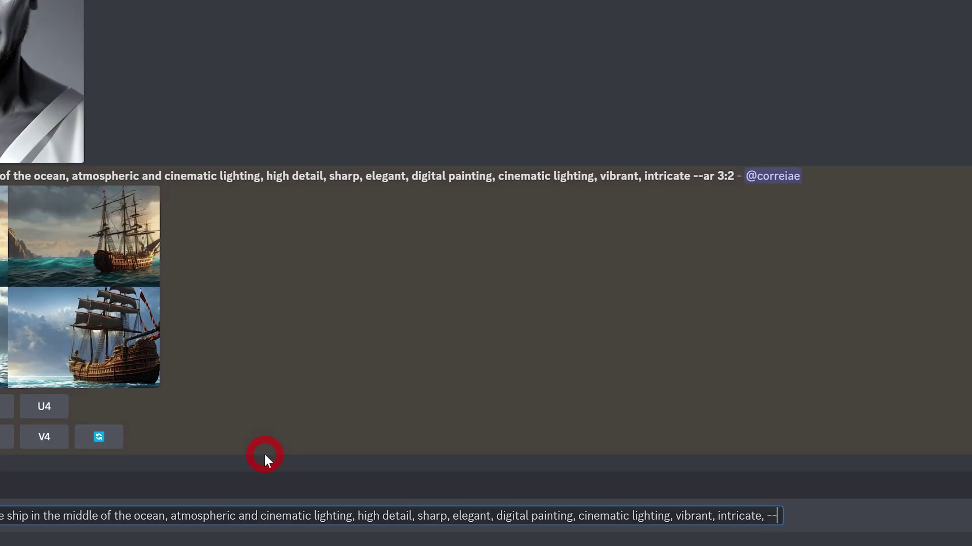
text(no )
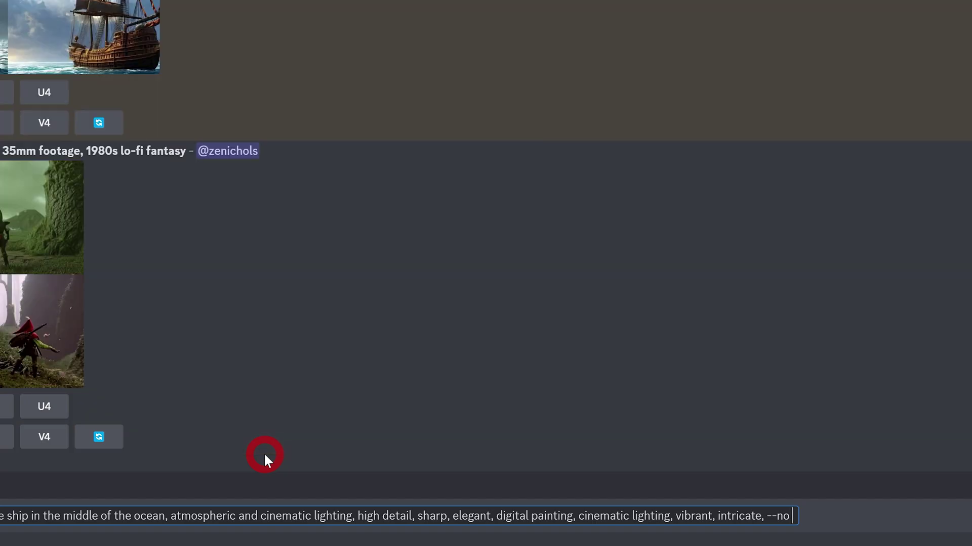
text(f)
text(ire,cloud)
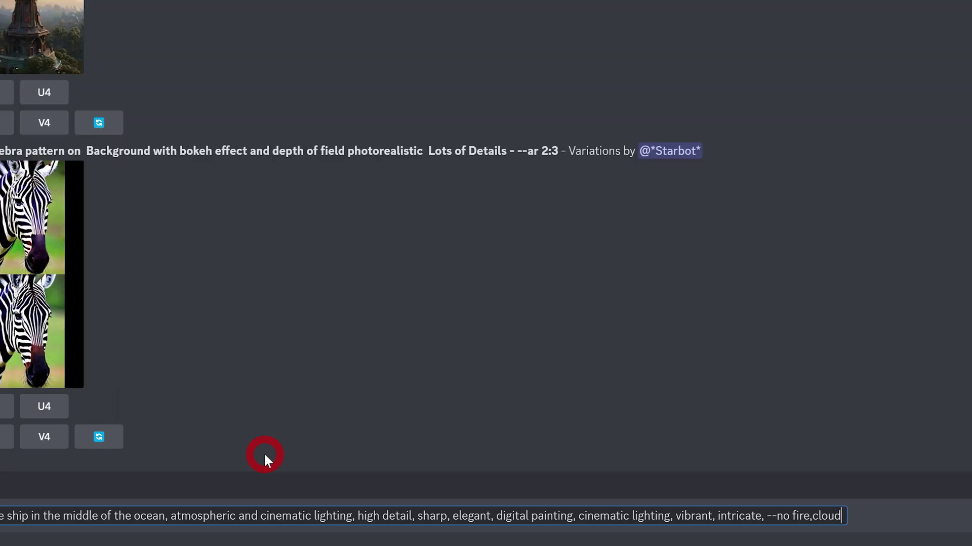
text(s,blue)
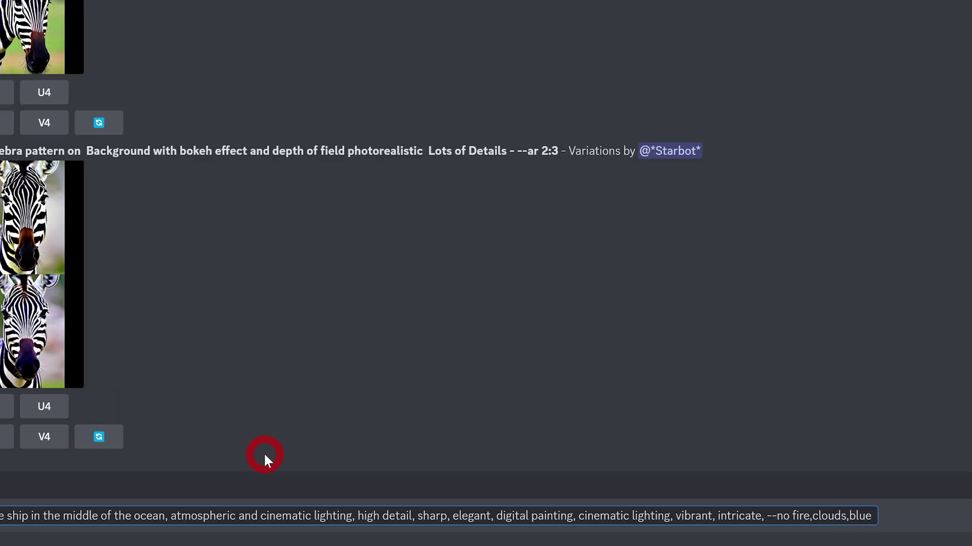
text(, --)
text(ar)
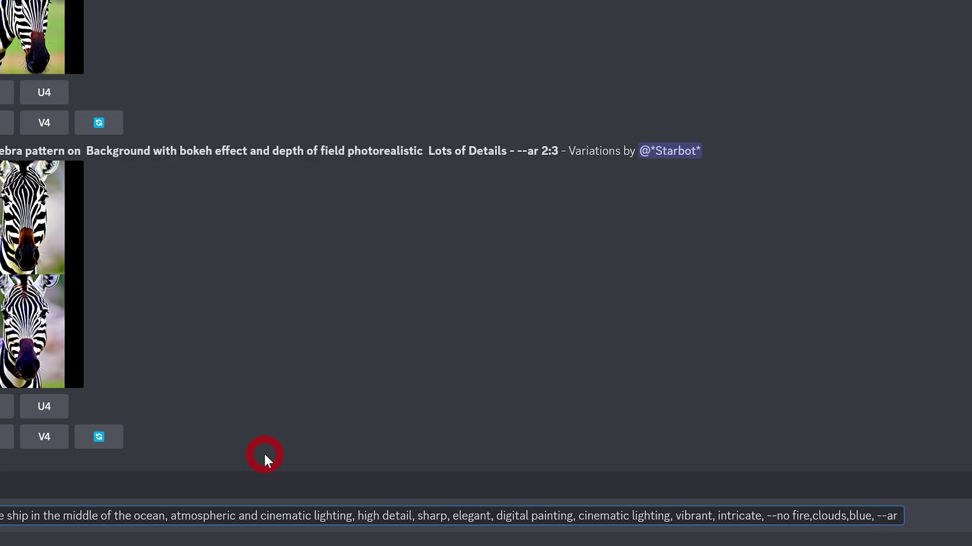
text( 3)
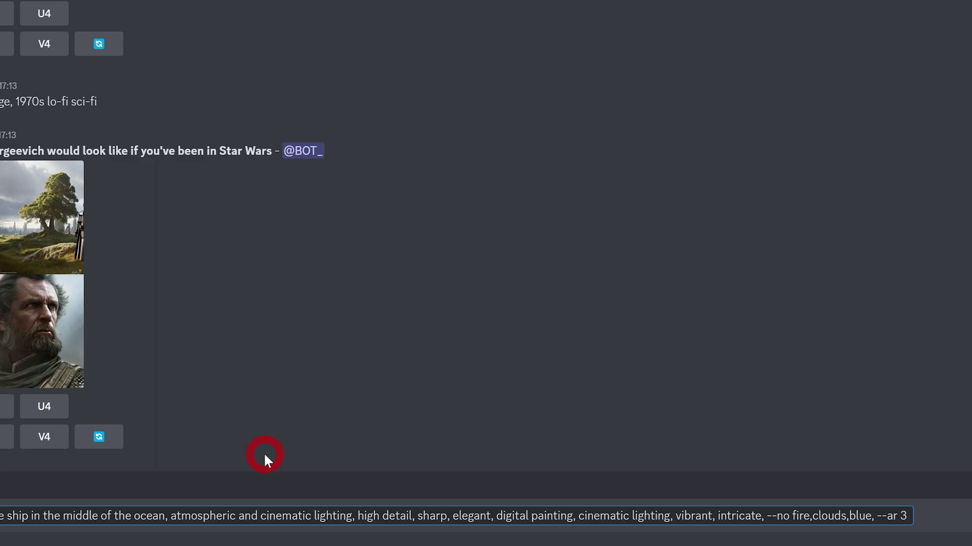
text(:2)
key(ctrl+Left)
key(ctrl+Left)
key(ctrl+Left)
key(BackSpace)
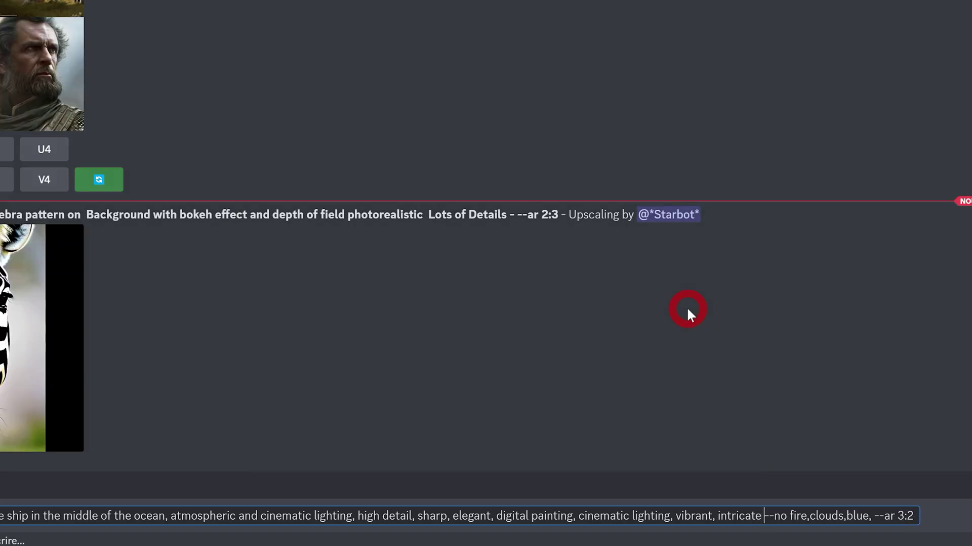
key(ctrl+Right)
key(ctrl+Right)
key(ctrl+Right)
key(BackSpace)
key(ctrl+Left)
key(ctrl+Left)
key(ctrl+Left)
key(Right)
key(Right)
key(Right)
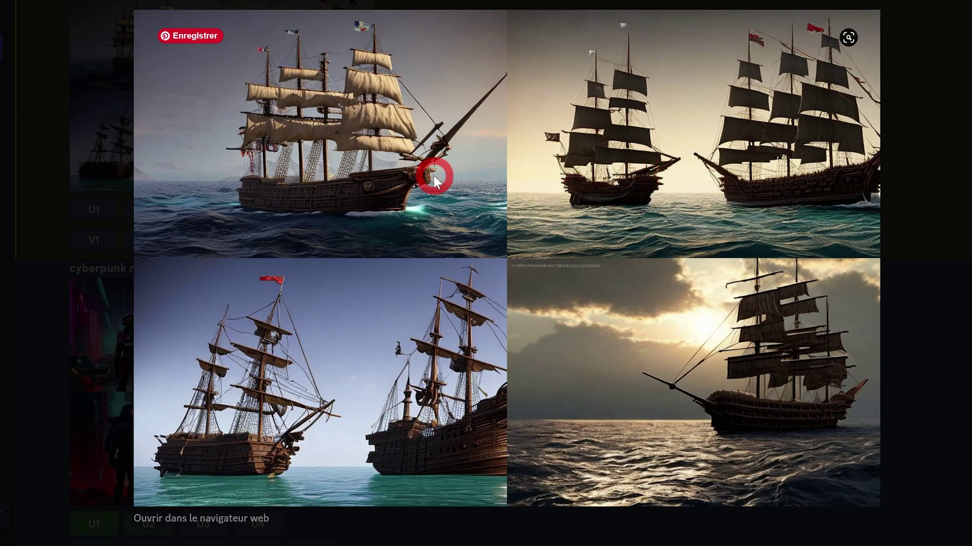
- Find the new 3:2 pirate-ship grid further up and preview it enlarged
key(Escape)
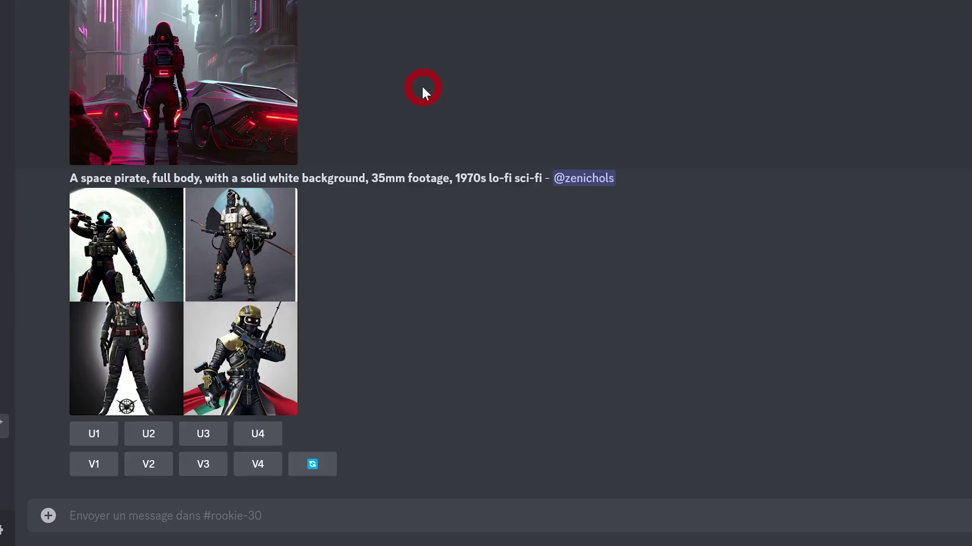
scroll(421, 84, up, 5)
scroll(421, 84, up, 5)
scroll(421, 84, up, 5)
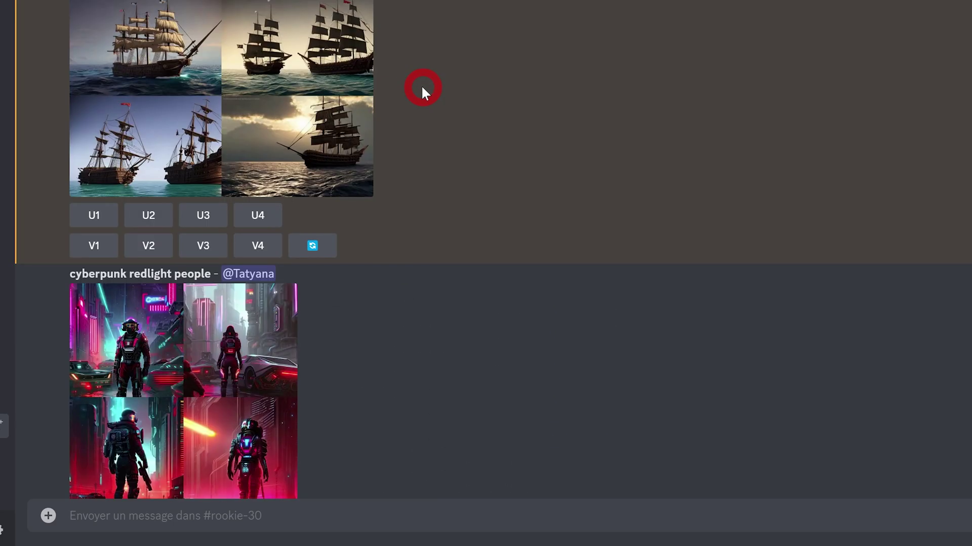
scroll(378, 126, up, 2)
scroll(379, 152, up, 2)
click(148, 115)
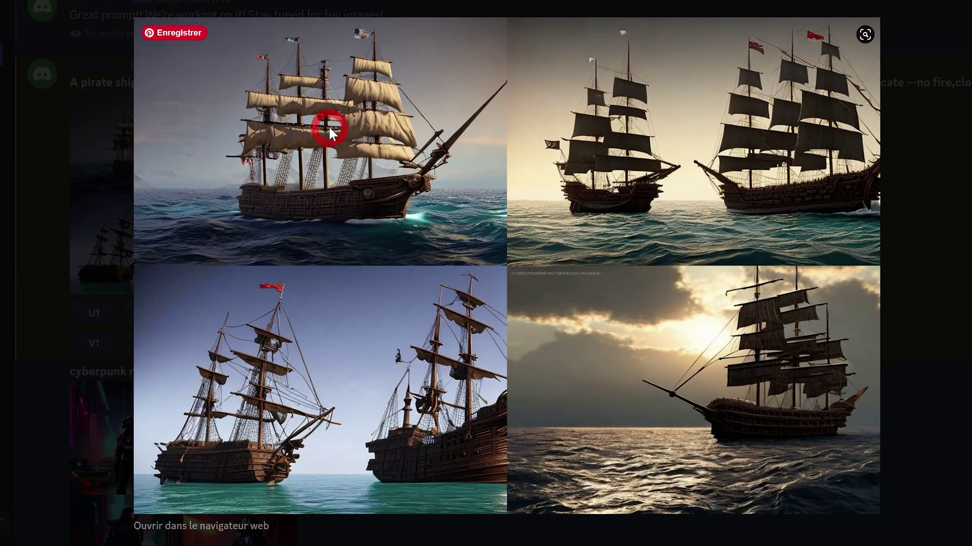
click(329, 126)
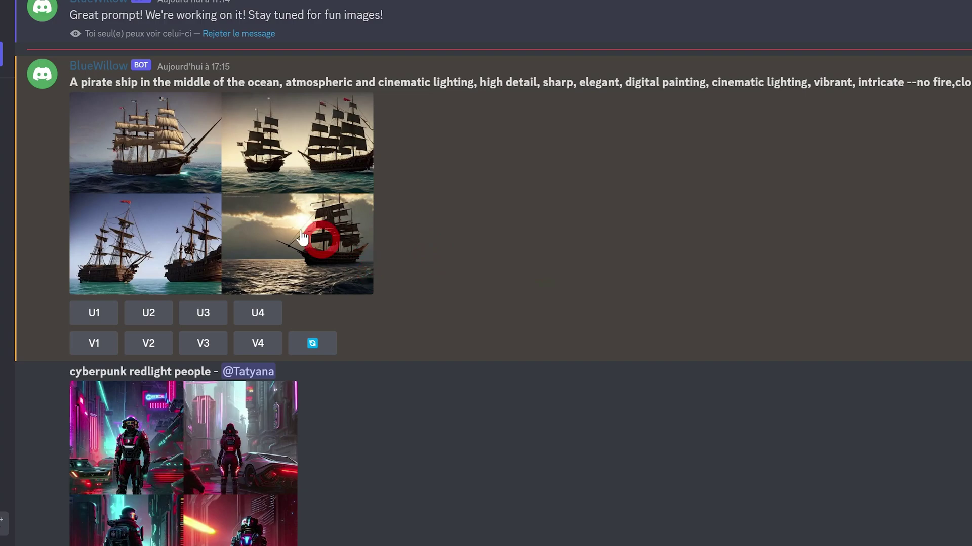
- Upscale the first ship with U1 and copy the upscaled image's address
click(92, 314)
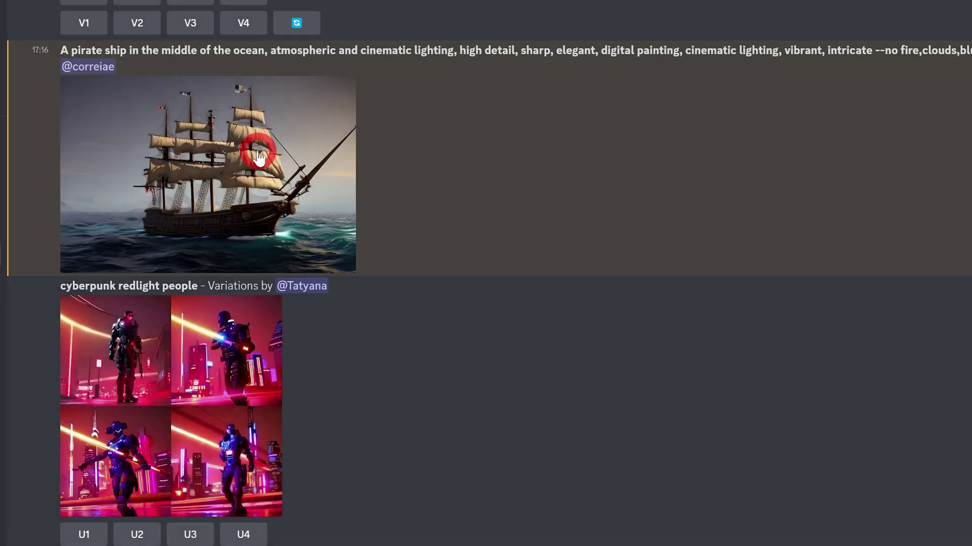
click(259, 157)
right_click(402, 237)
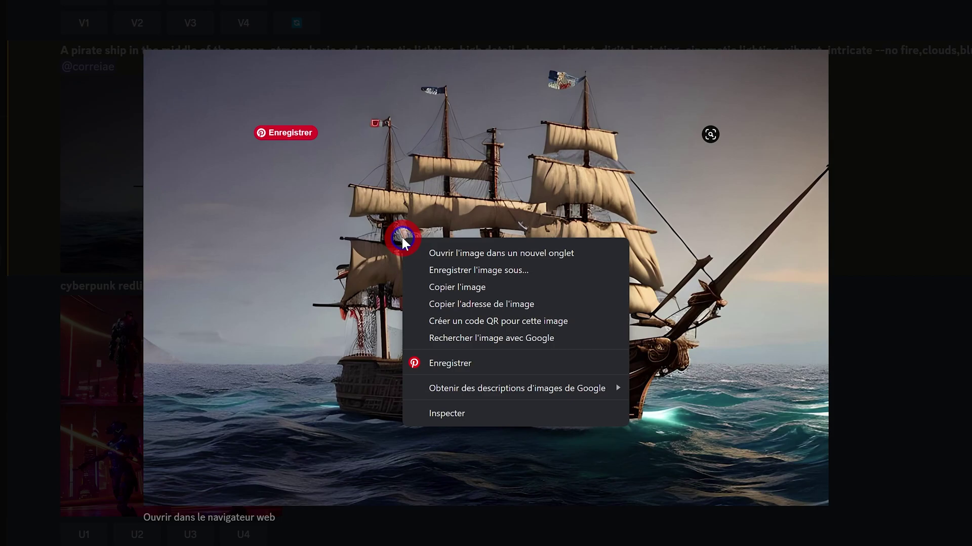
click(514, 305)
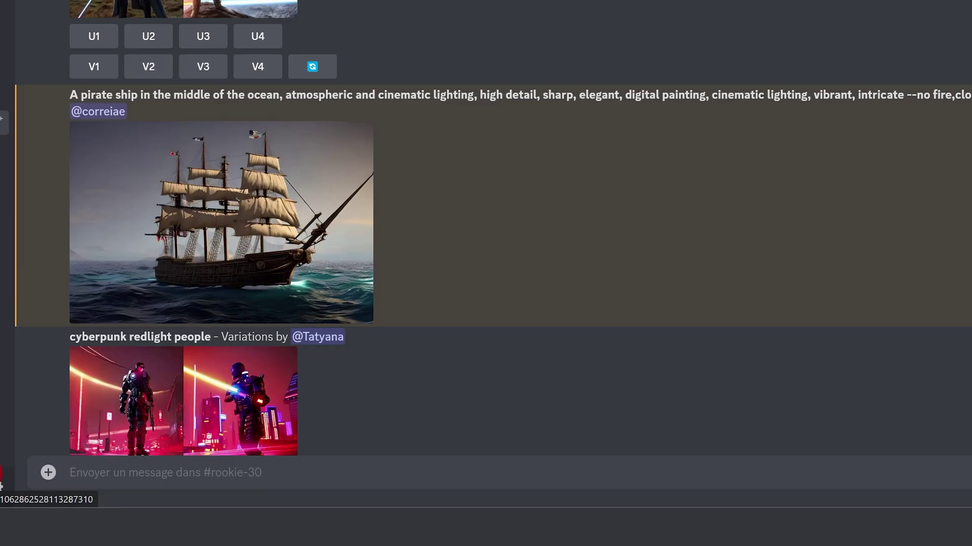
- Run /imagine with the pasted ship image URL and 'a paint of a pirate's ship --ar 3:2'
click(48, 478)
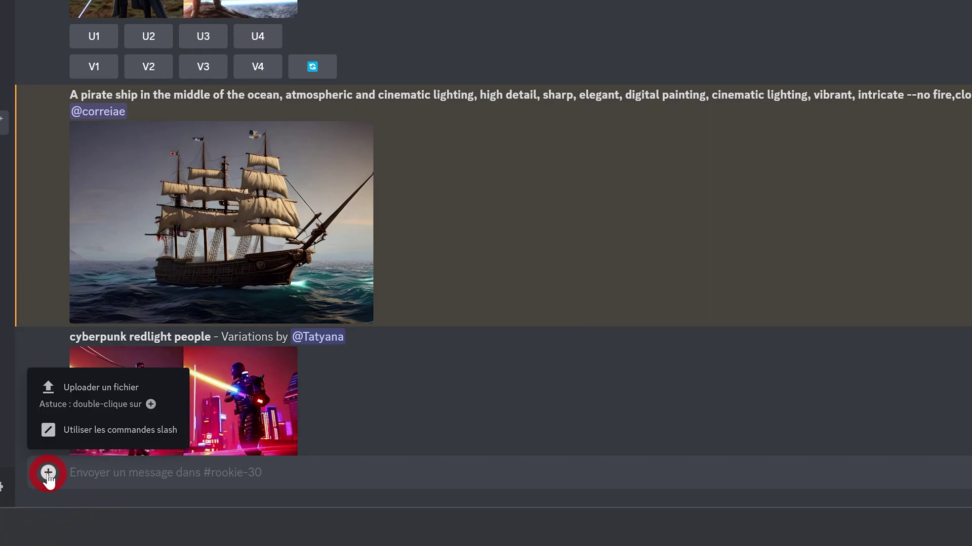
click(72, 430)
click(192, 252)
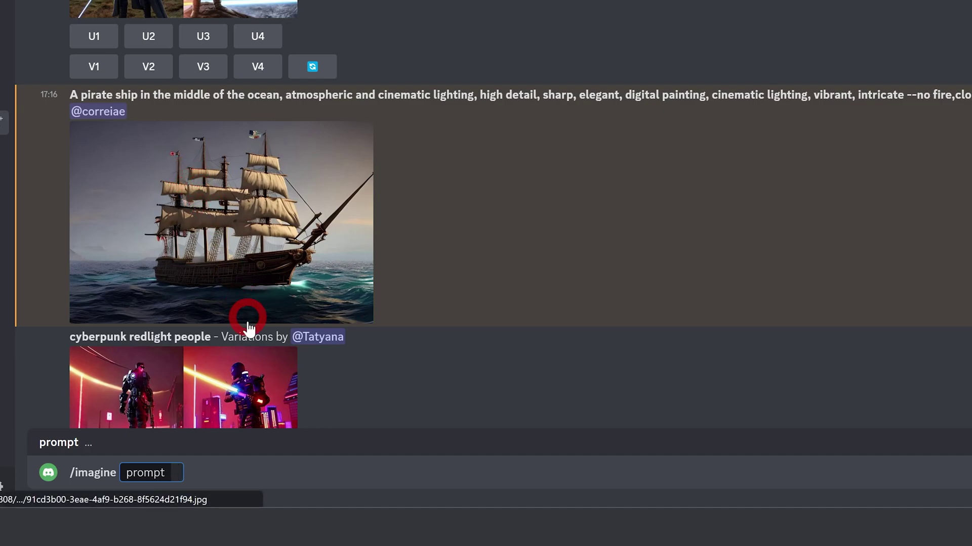
key(ctrl+v)
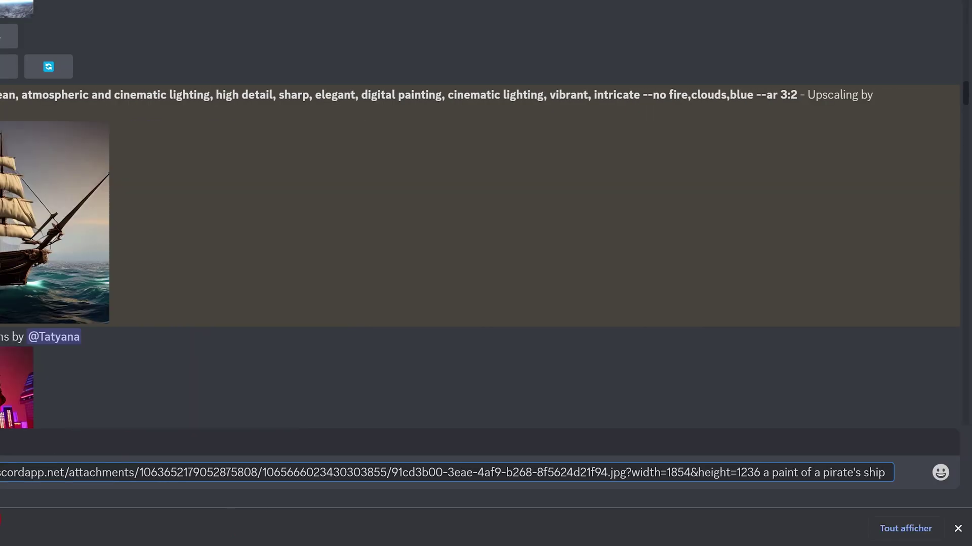
text(--a)
text(r 3)
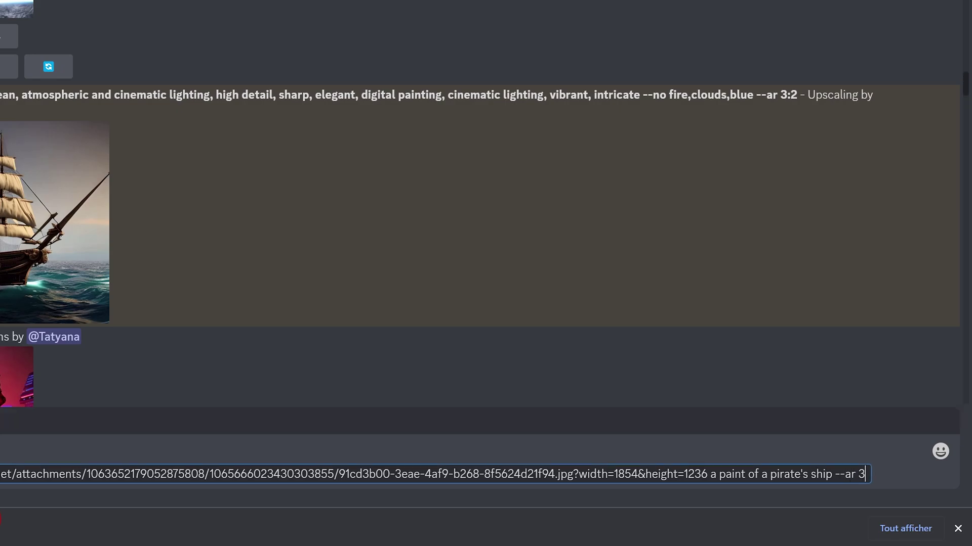
key(Return)
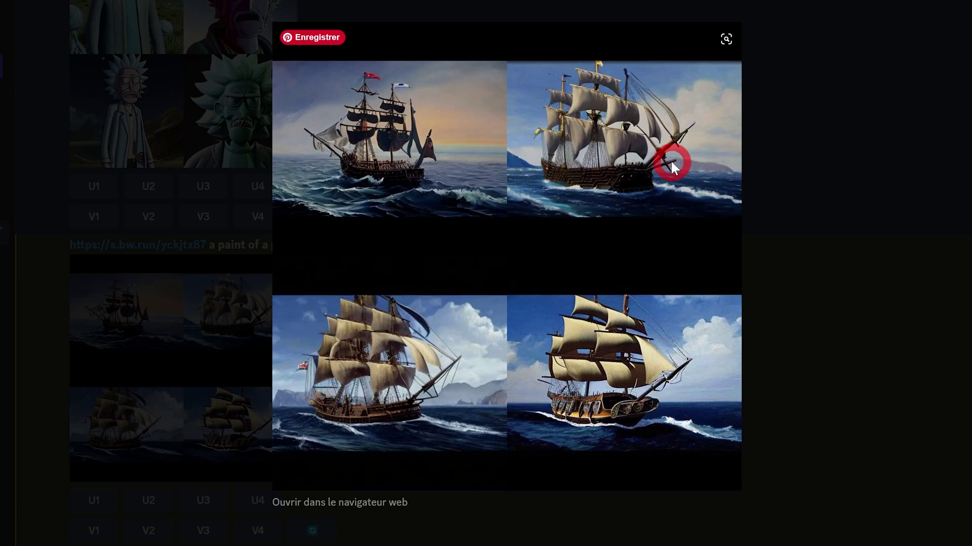
click(851, 204)
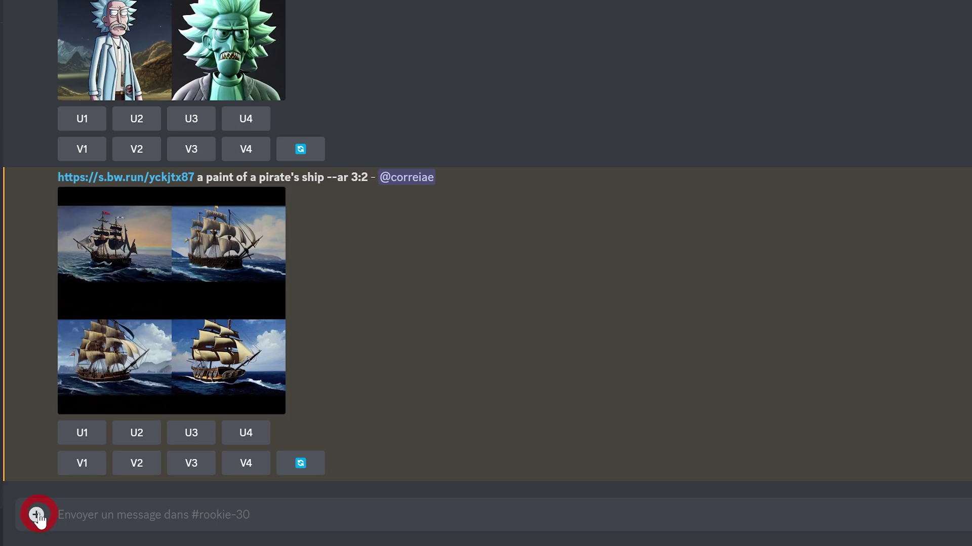
click(37, 515)
- Upload the pink plush elephant picture to the channel and copy its image address
click(36, 515)
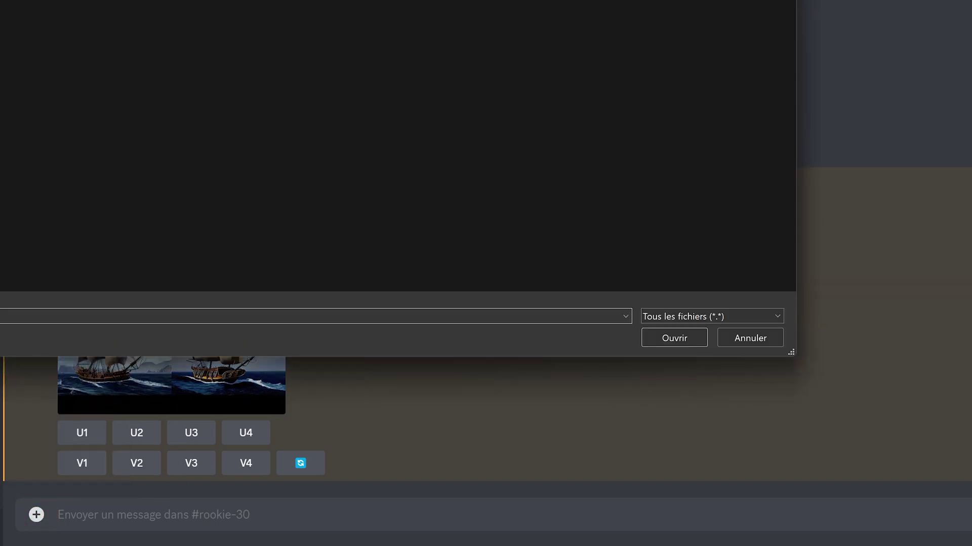
key(Return)
key(Return)
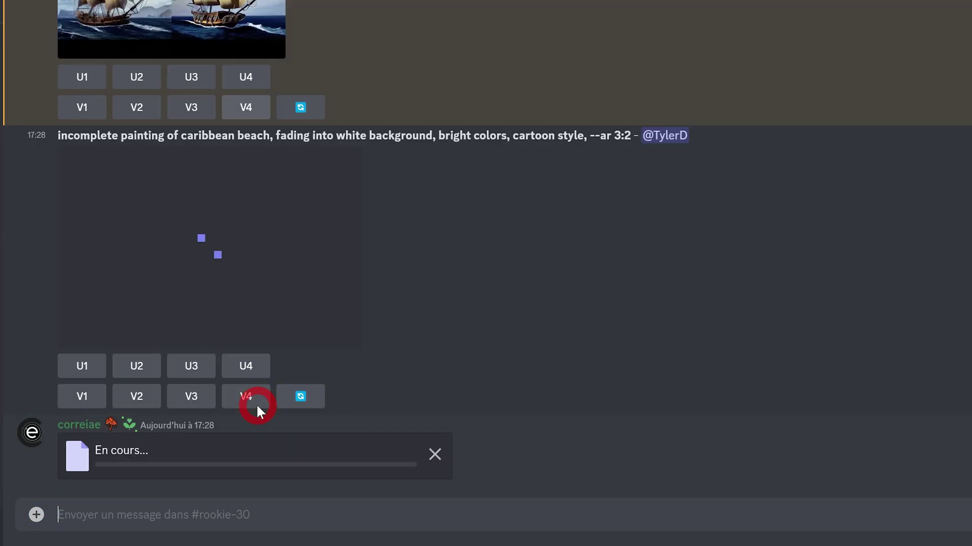
click(241, 125)
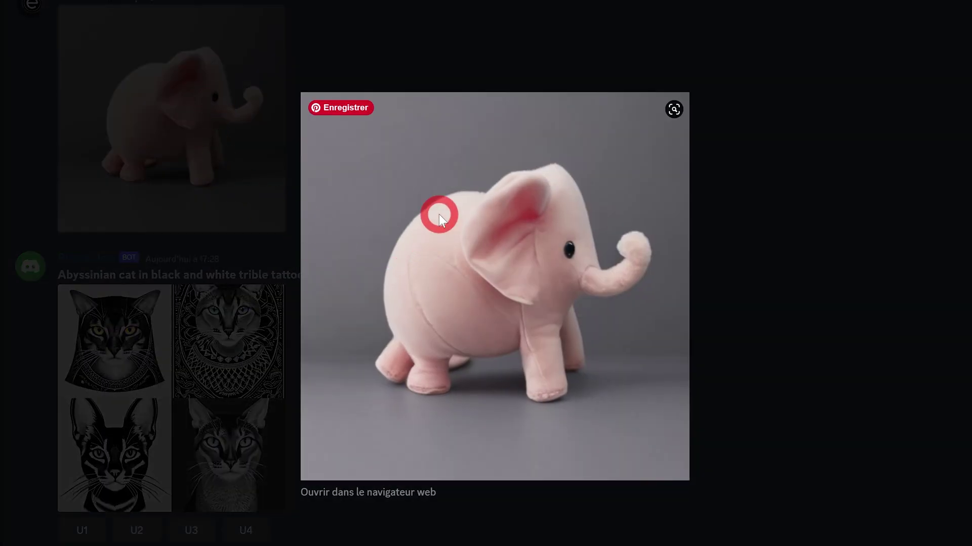
right_click(439, 214)
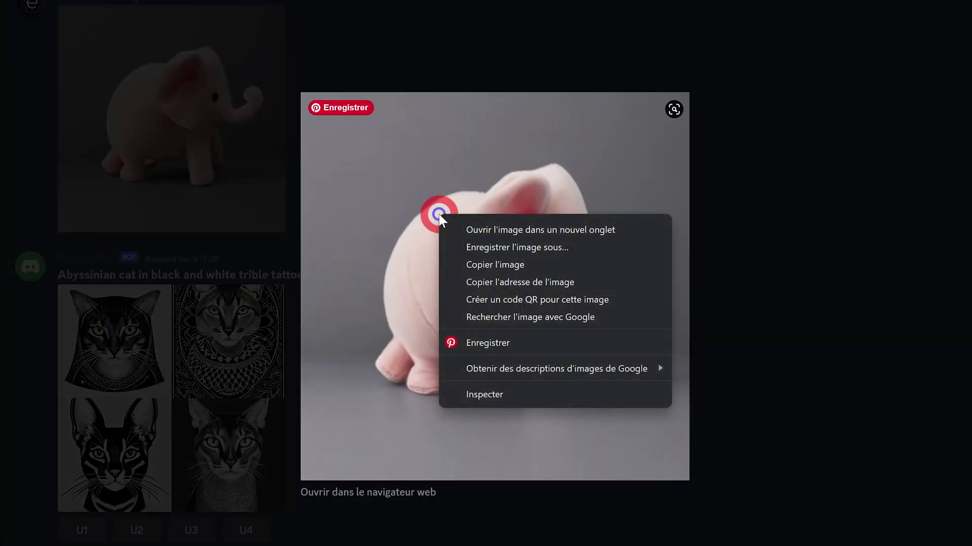
click(484, 282)
click(750, 262)
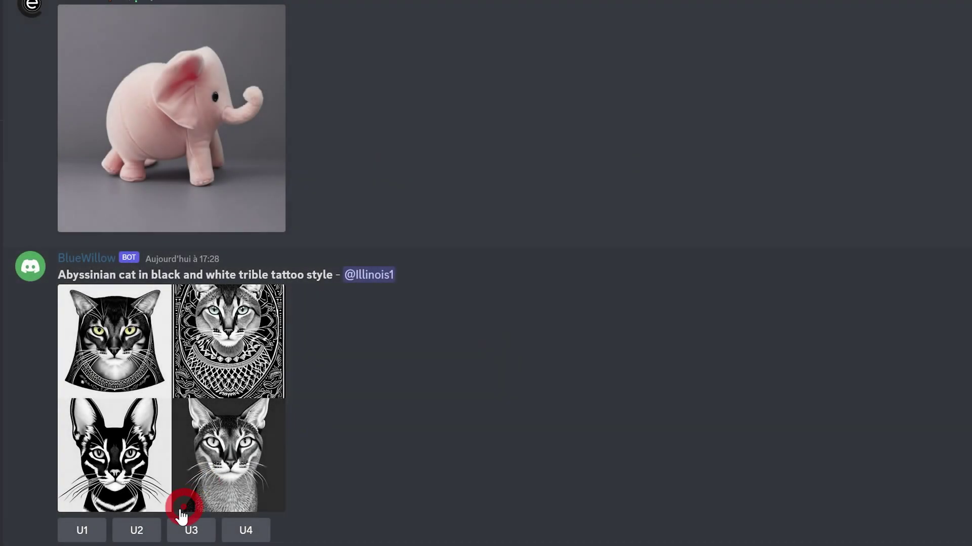
- Add the words 'stempunk cute elepha' after the pasted elephant image address in the prompt
text(stempunk cut)
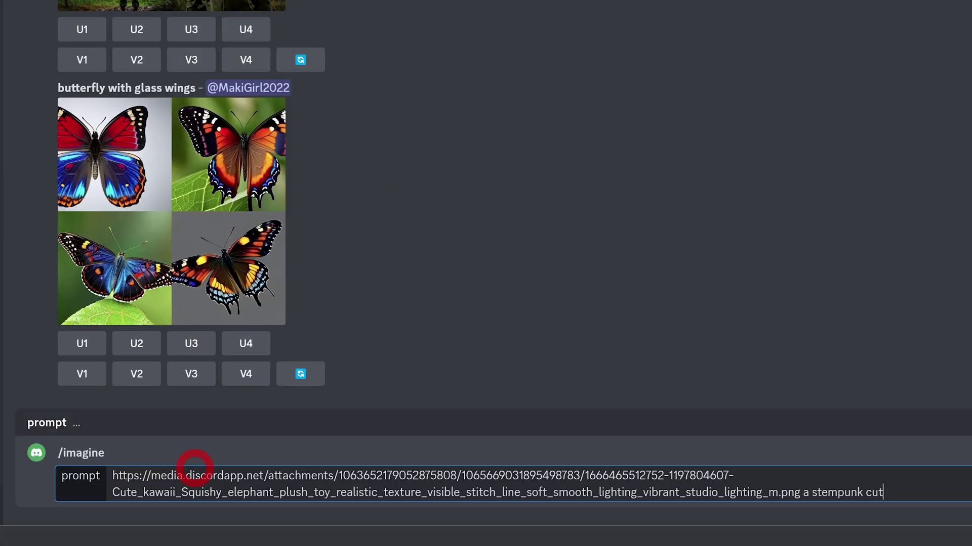
text(e elepha)
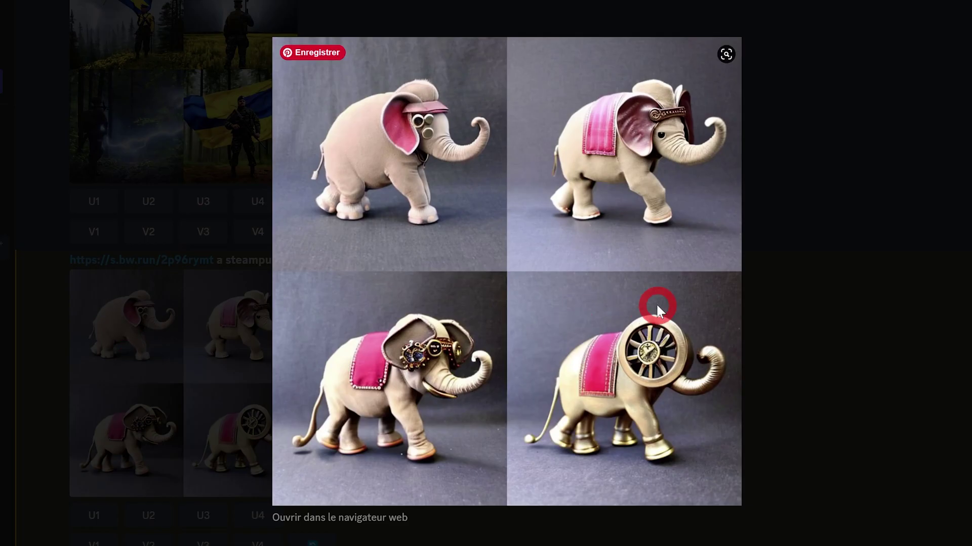